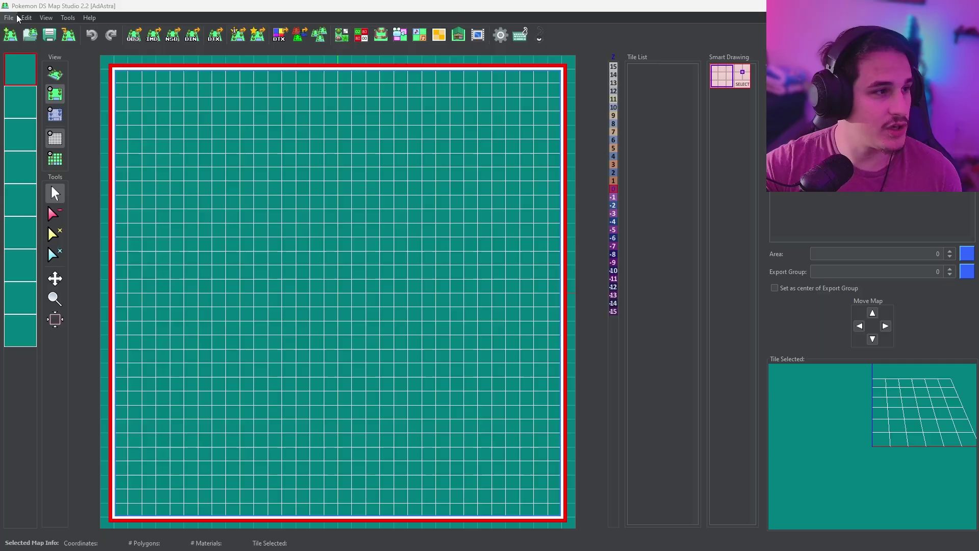
# Step: Start a new map for Pokemon Heart Gold using the Black - White folder's Overworld tileset
pyautogui.click(15, 16)
pyautogui.click(59, 85)
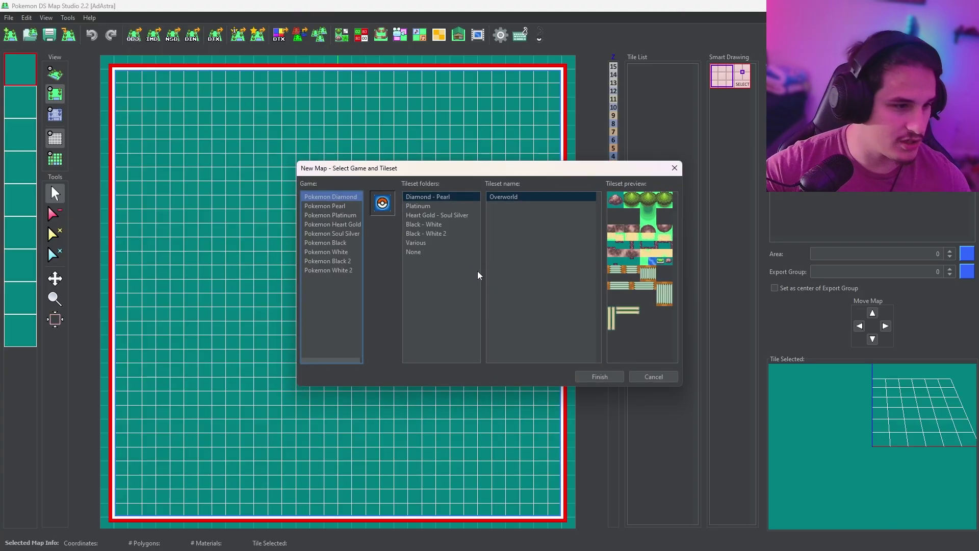
pyautogui.click(346, 233)
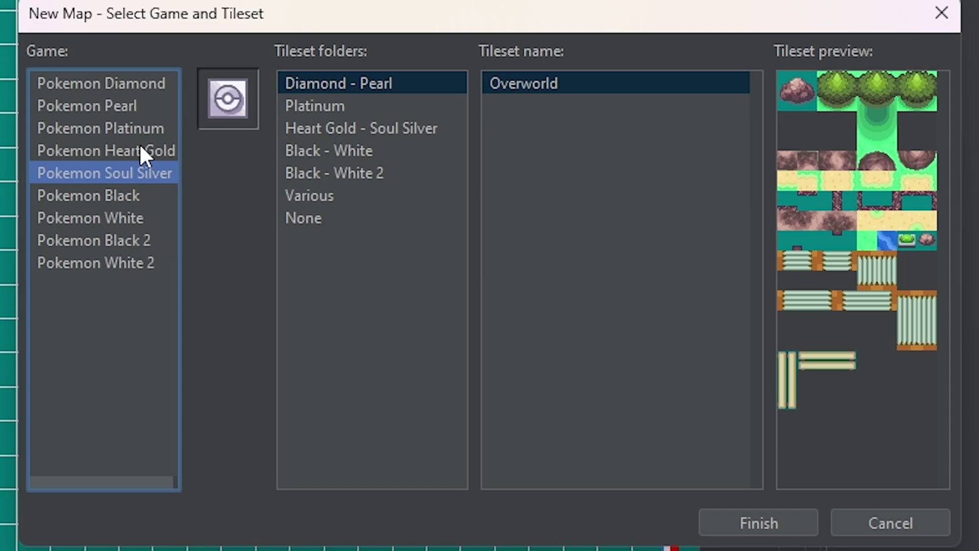
pyautogui.click(141, 152)
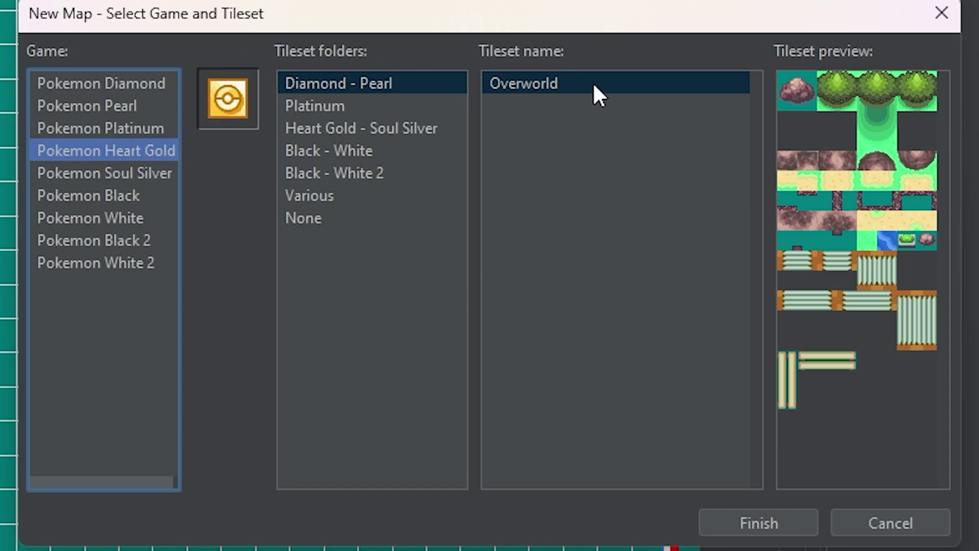
pyautogui.click(363, 155)
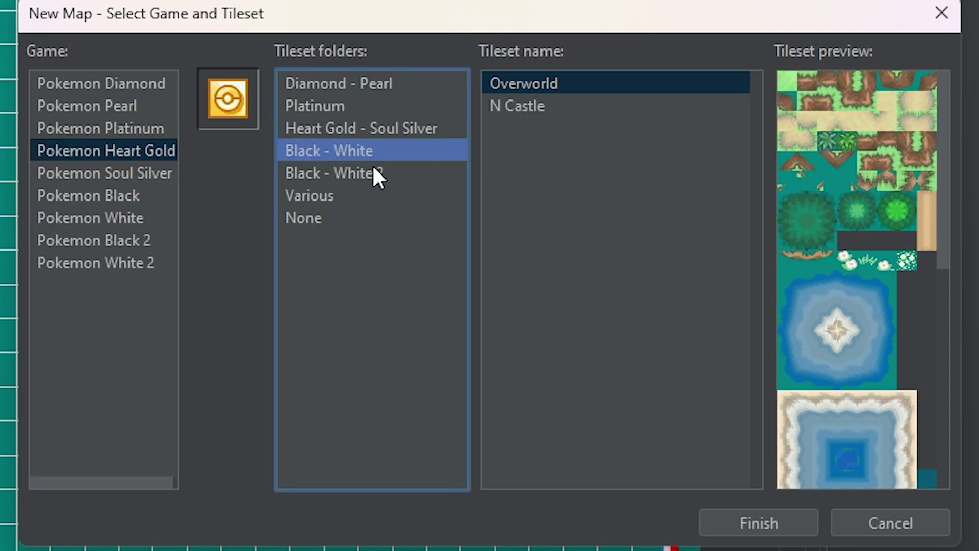
pyautogui.click(374, 173)
pyautogui.click(374, 153)
pyautogui.click(563, 82)
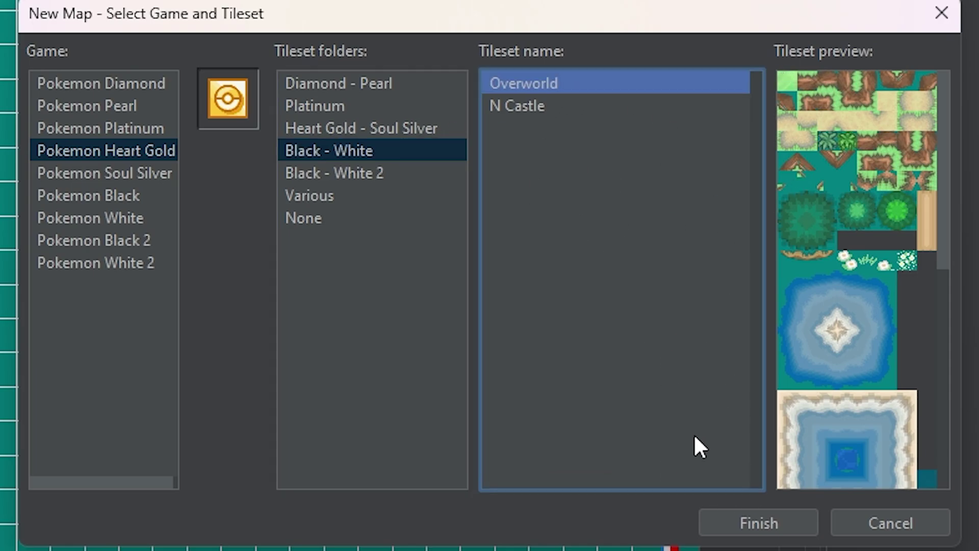
# Step: Create the map and paint a short strip of Tall_grass_light tiles near the grid centre
pyautogui.click(739, 526)
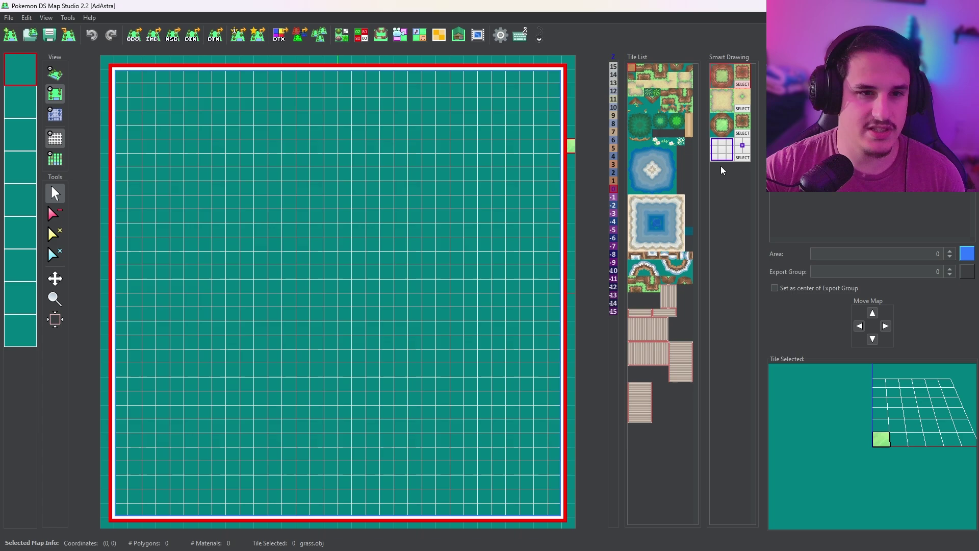
pyautogui.click(655, 93)
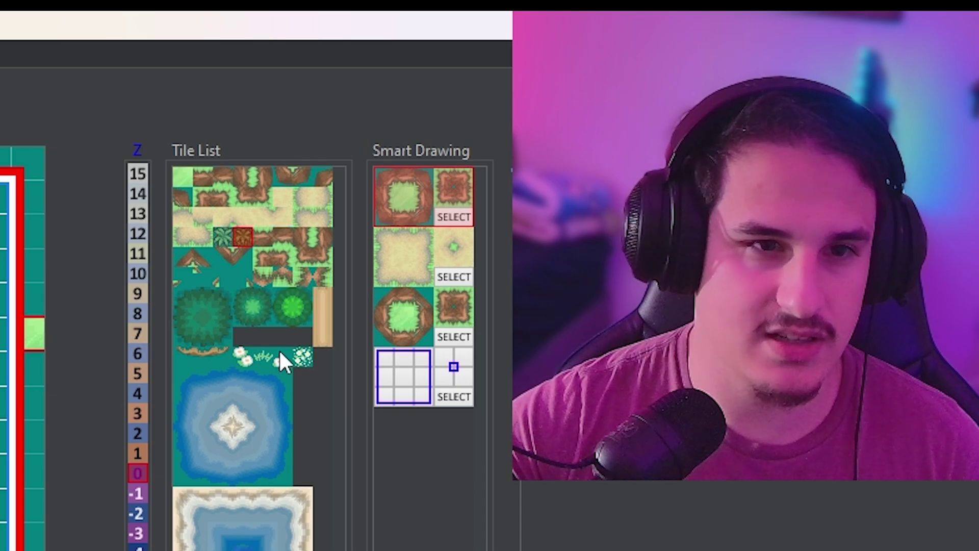
pyautogui.click(224, 235)
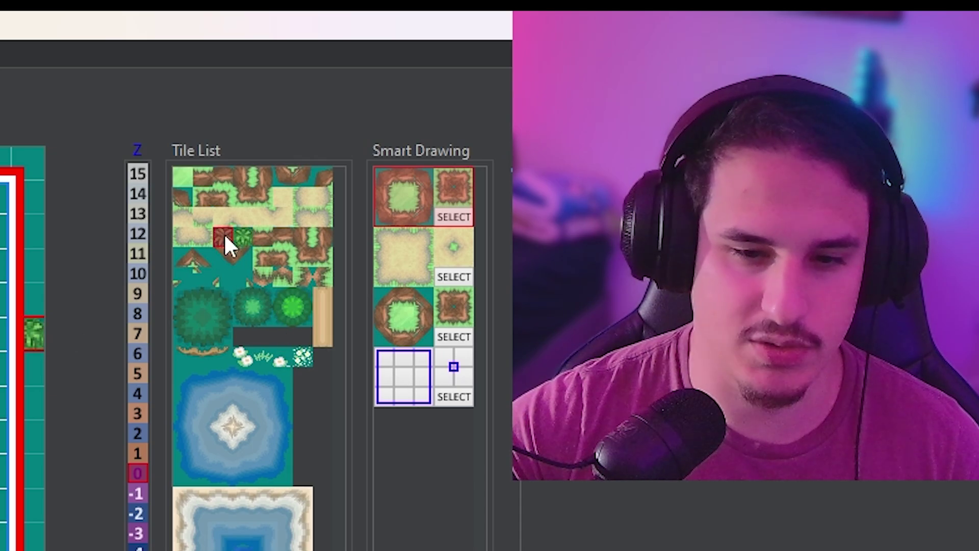
pyautogui.click(245, 233)
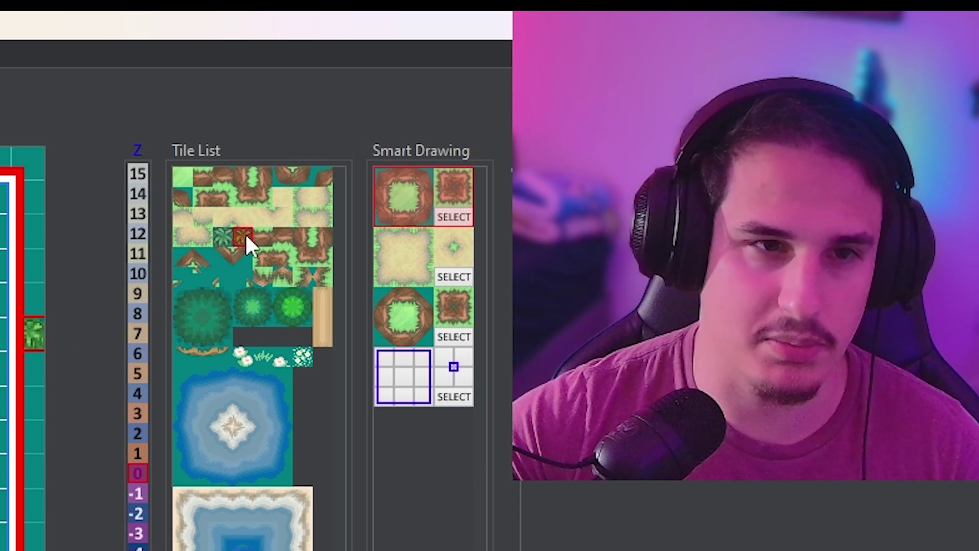
pyautogui.click(349, 287)
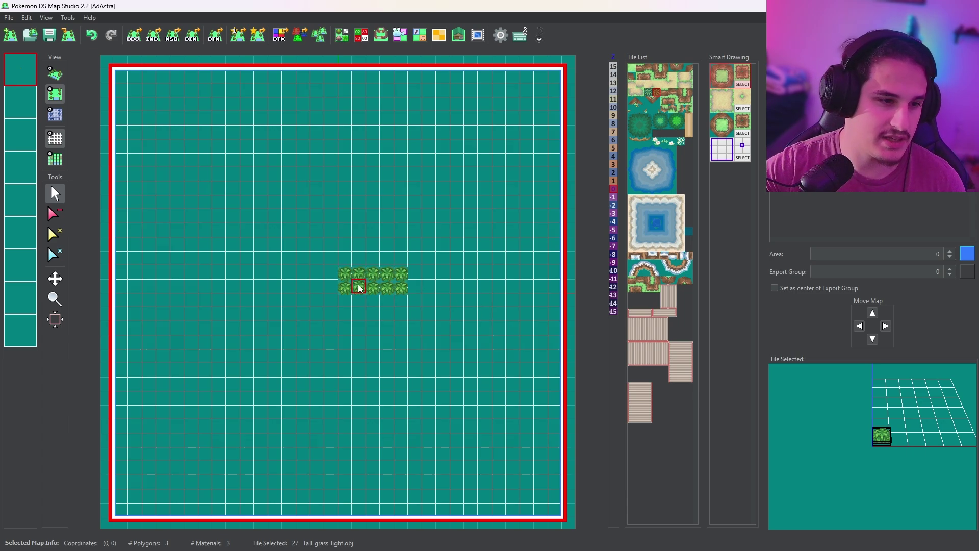
# Step: Inspect the grass strip in the 3D view, then return to the 2D view
pyautogui.click(55, 75)
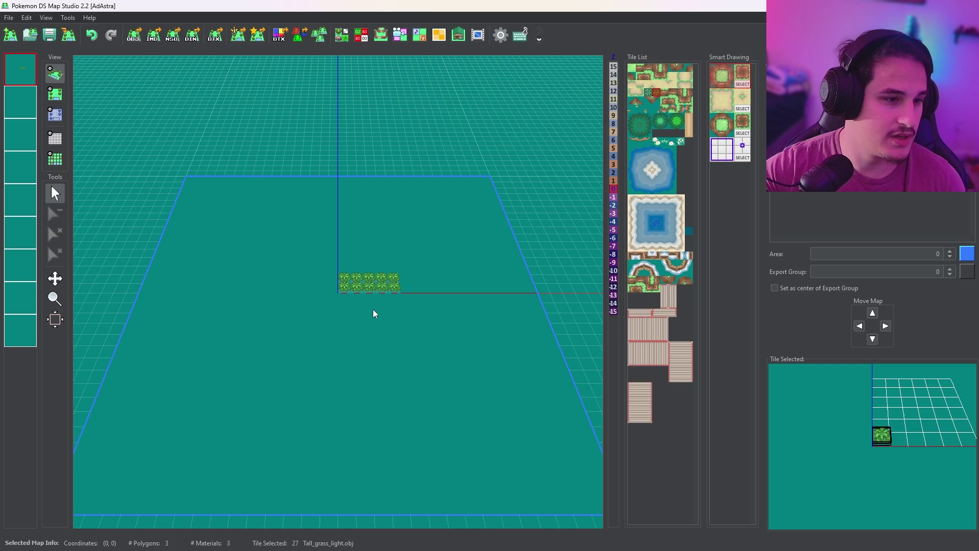
pyautogui.moveTo(379, 307); pyautogui.dragTo(223, 232, button='middle')
pyautogui.click(51, 97)
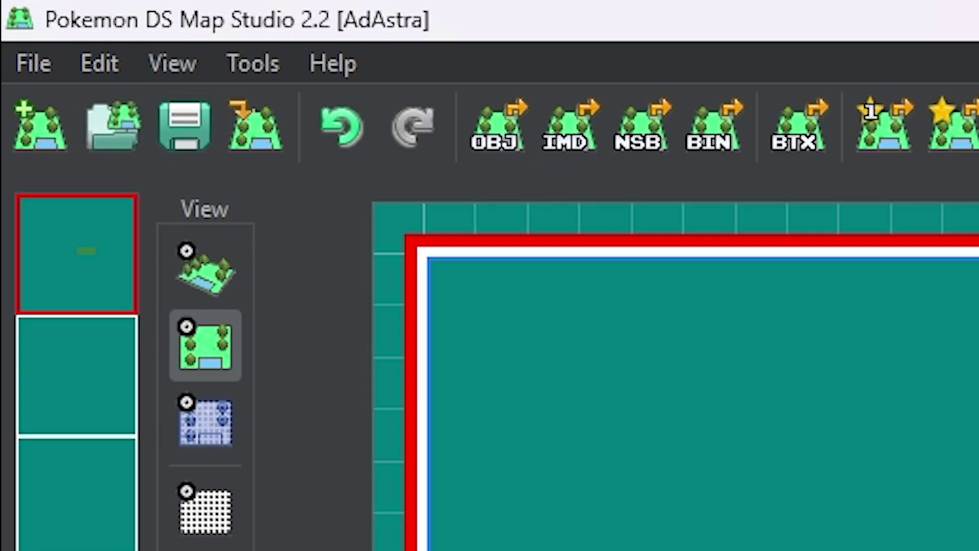
# Step: Save the map file as grass_bldg inside the Grass Tutorial folder
pyautogui.click(179, 153)
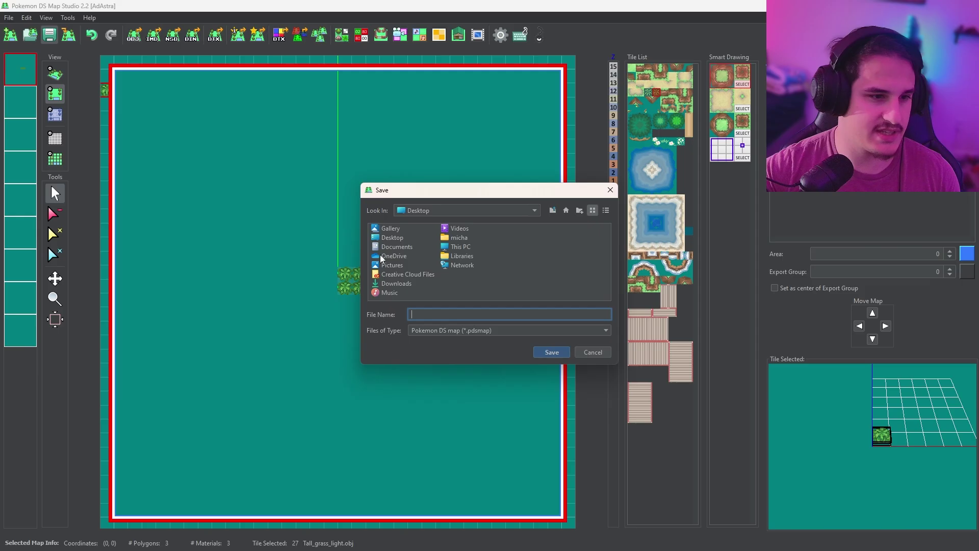
pyautogui.doubleClick(455, 246)
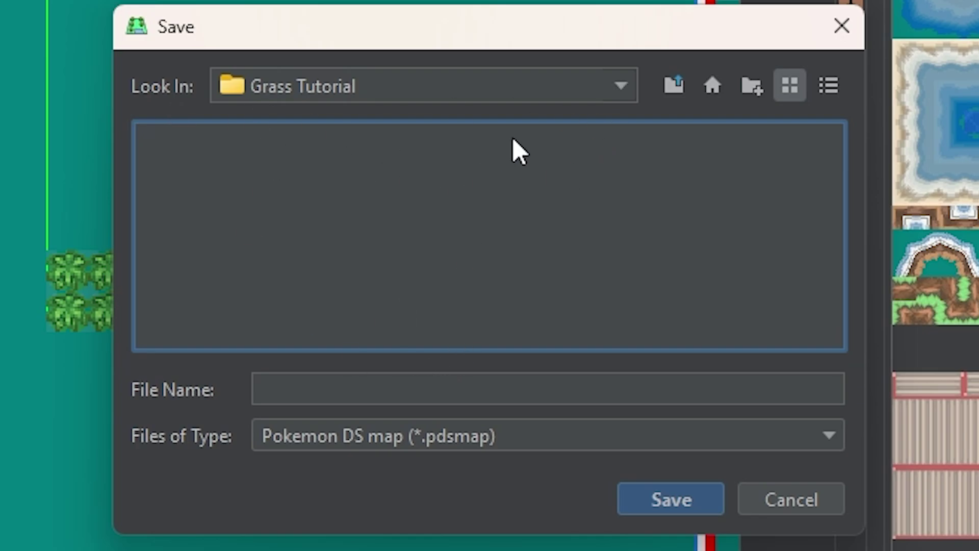
pyautogui.click(375, 401)
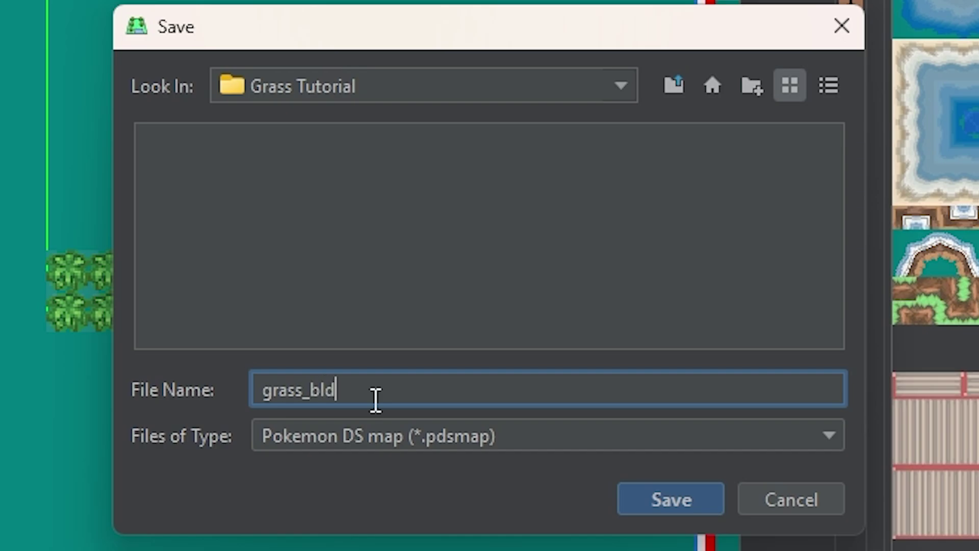
pyautogui.click(672, 500)
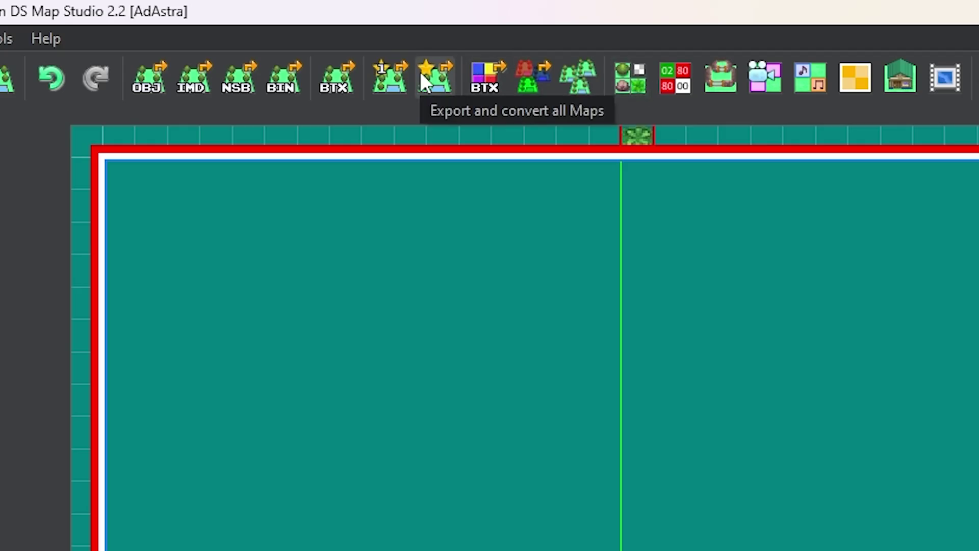
# Step: Export the map to OBJ as grass_bldg with default settings and convert it to IMD
pyautogui.click(421, 73)
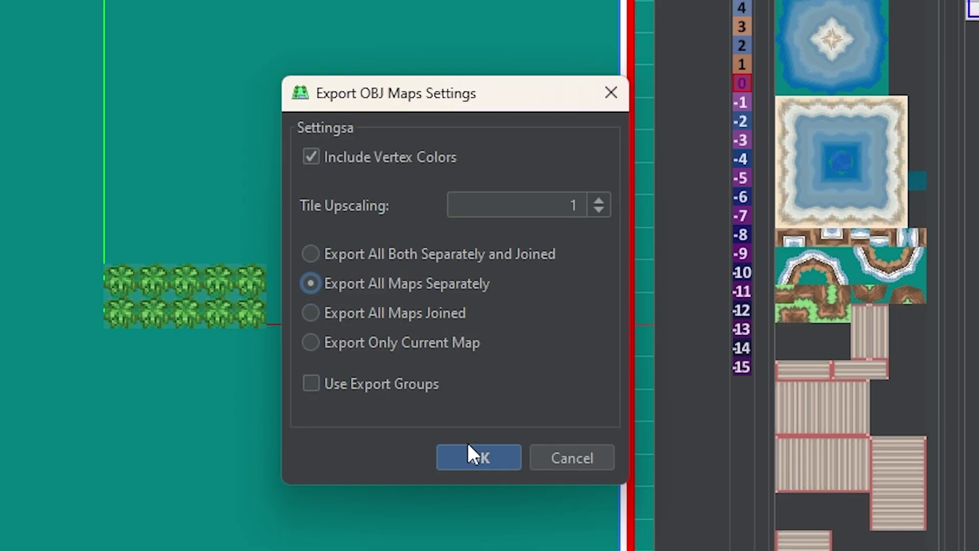
pyautogui.click(476, 452)
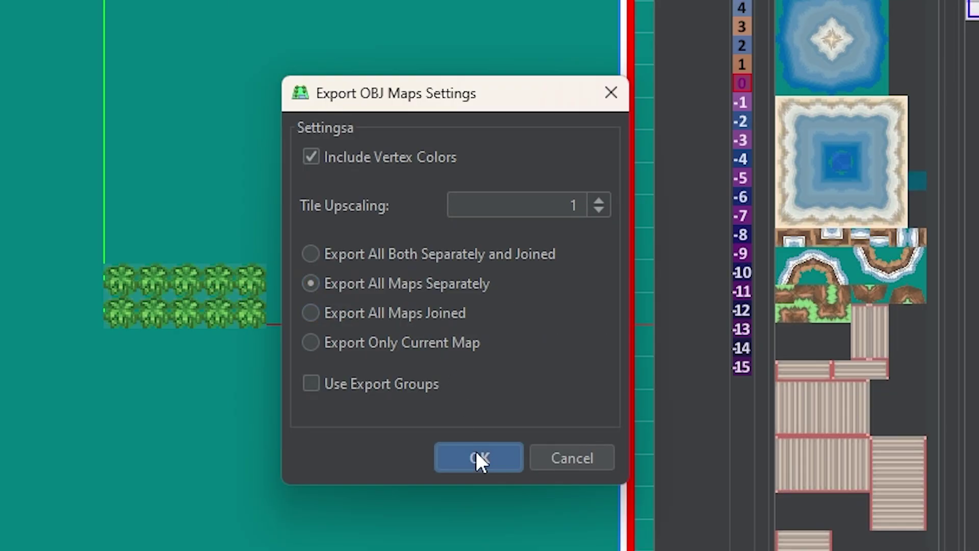
pyautogui.click(482, 459)
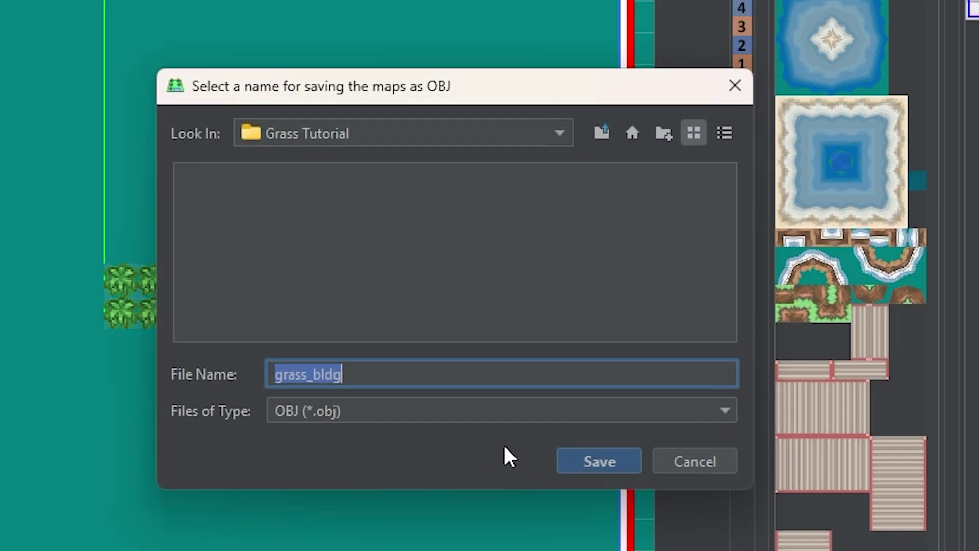
pyautogui.click(609, 453)
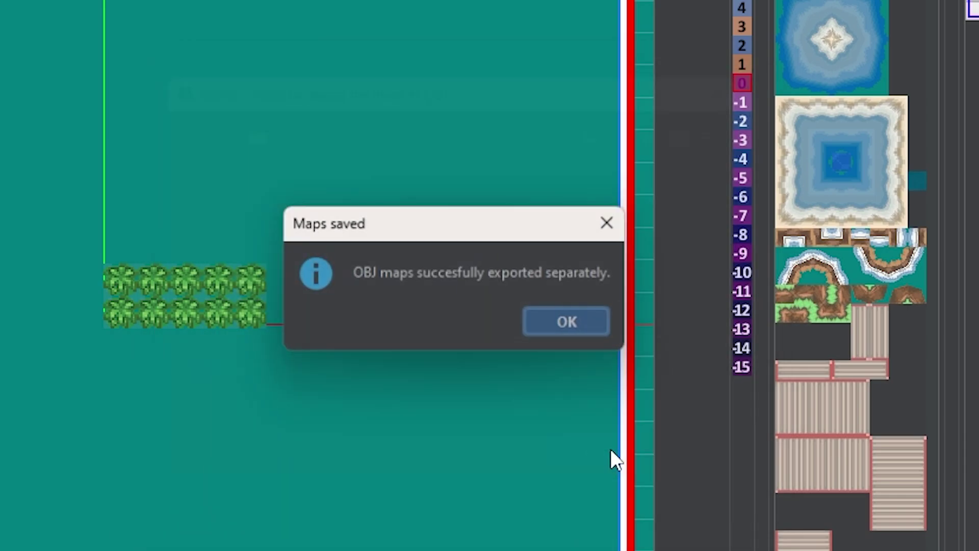
pyautogui.click(558, 326)
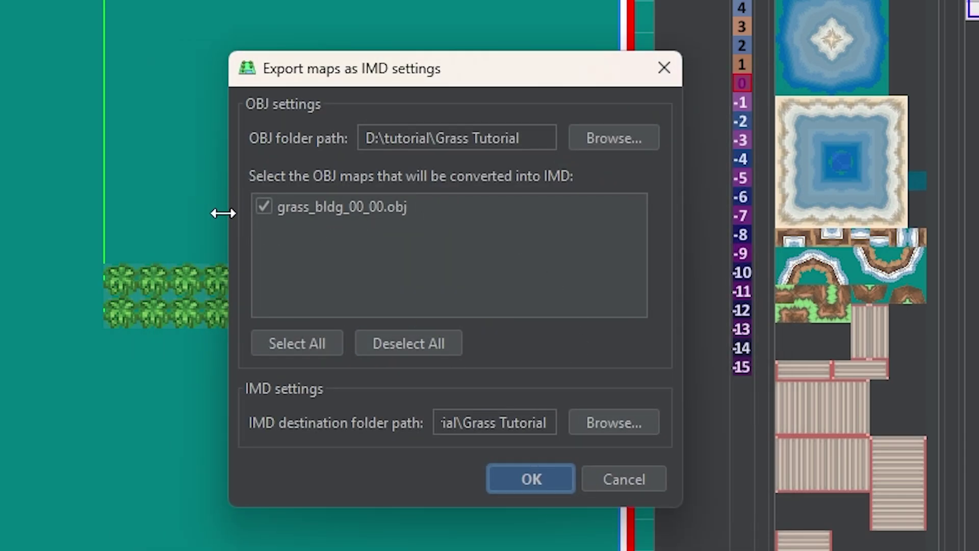
pyautogui.click(518, 467)
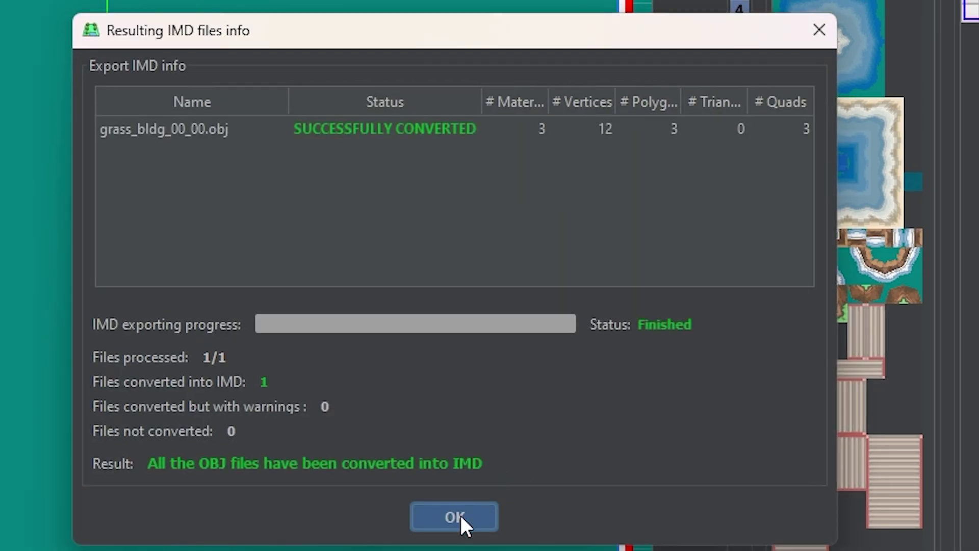
# Step: Convert the grass_bldg IMD to NSBMD with Include NSBTX checked, checking the 3D preview
pyautogui.click(461, 517)
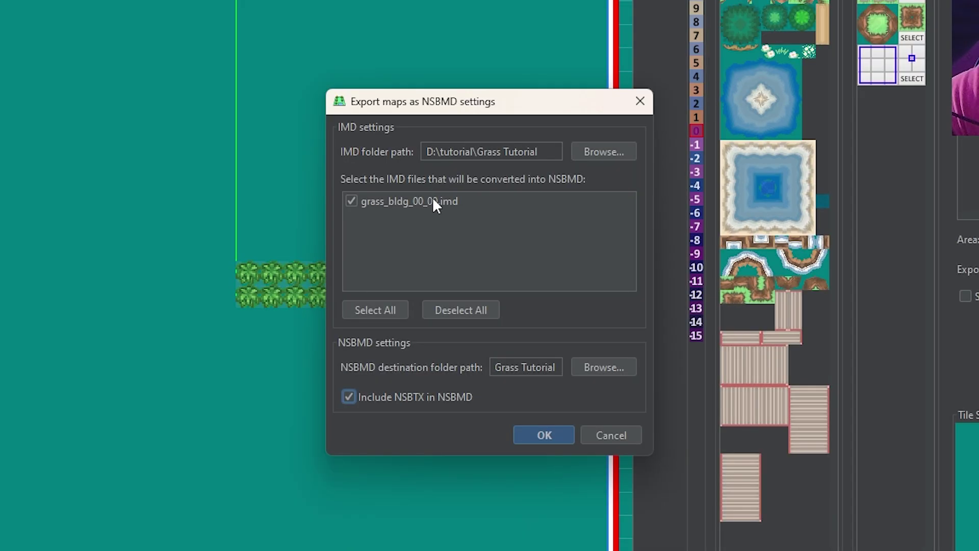
pyautogui.click(544, 435)
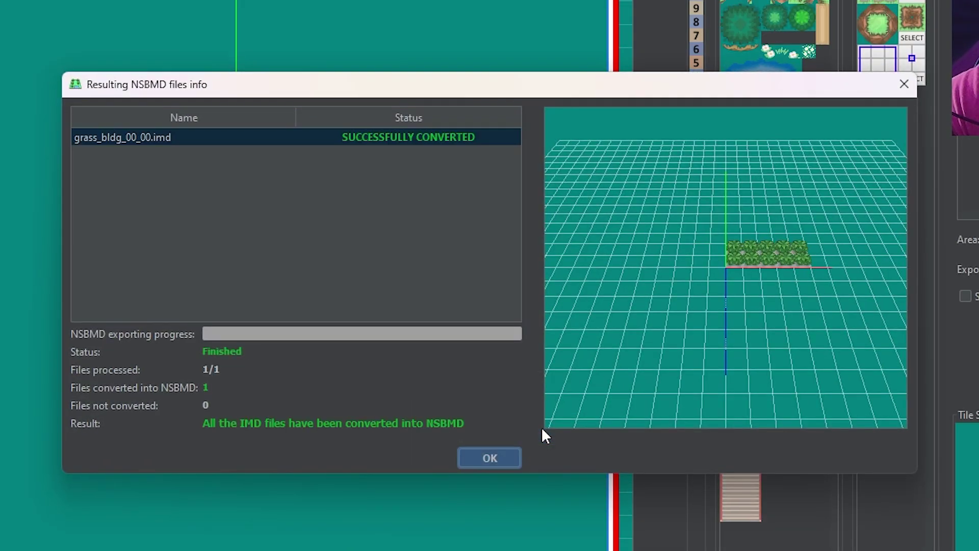
pyautogui.moveTo(645, 417); pyautogui.dragTo(798, 339)
pyautogui.scroll(5, 809, 323)
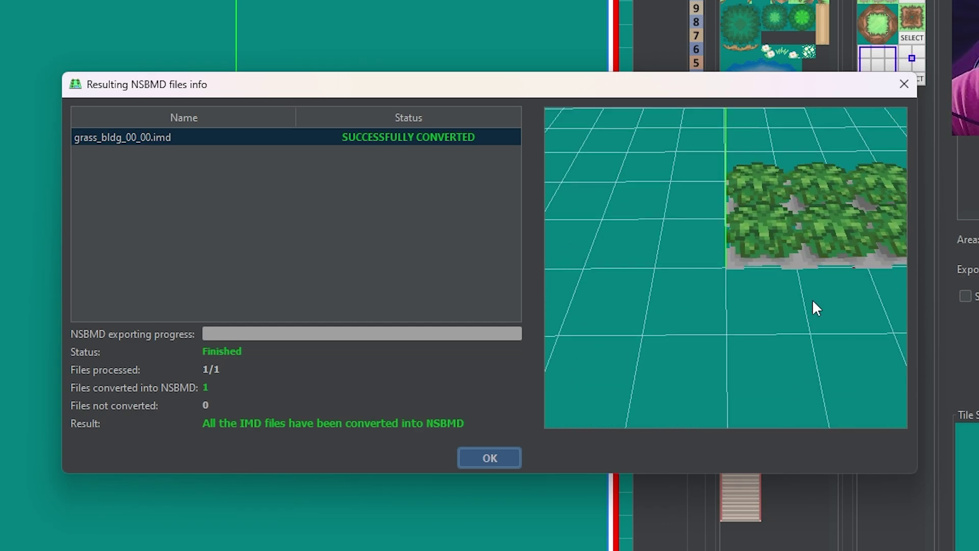
pyautogui.moveTo(839, 248); pyautogui.dragTo(793, 300)
pyautogui.click(508, 461)
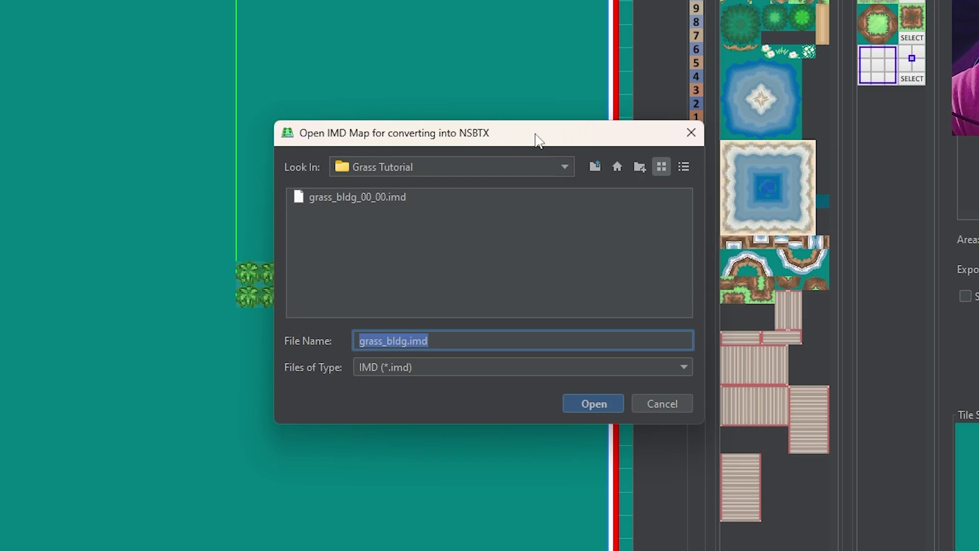
pyautogui.click(651, 403)
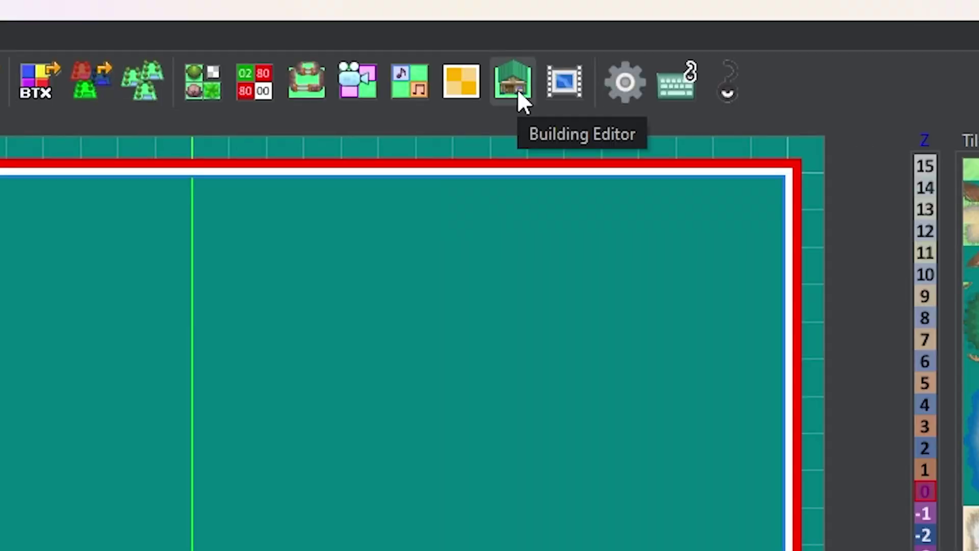
# Step: Open the Building Editor's game folder selection prompt
pyautogui.click(516, 81)
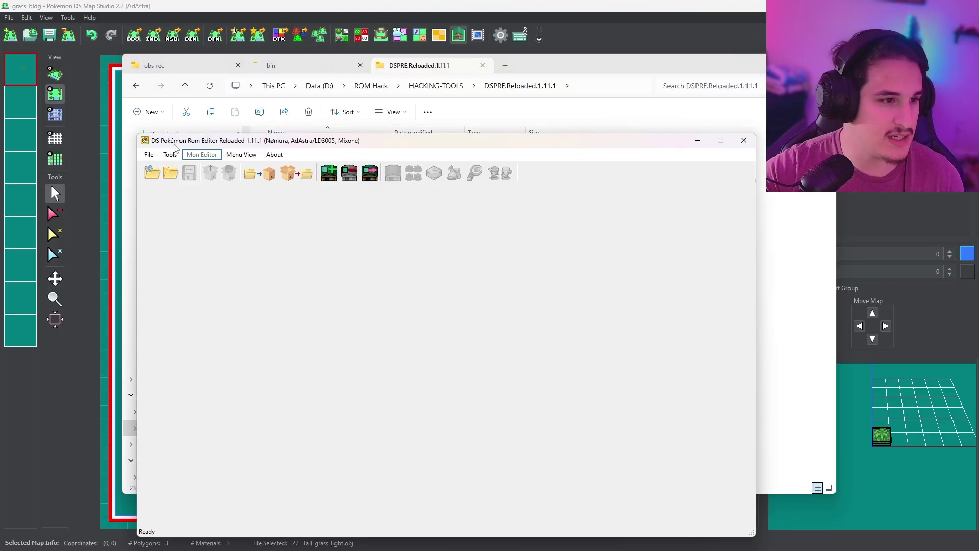
# Step: Open testingIridiaMines.nds in DSPRE and load its previously extracted data
pyautogui.click(153, 174)
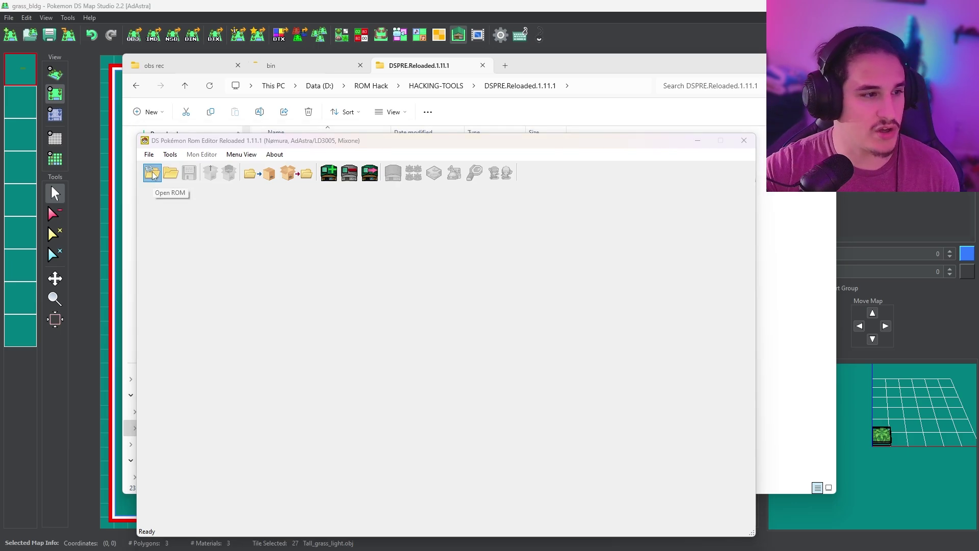
pyautogui.click(296, 232)
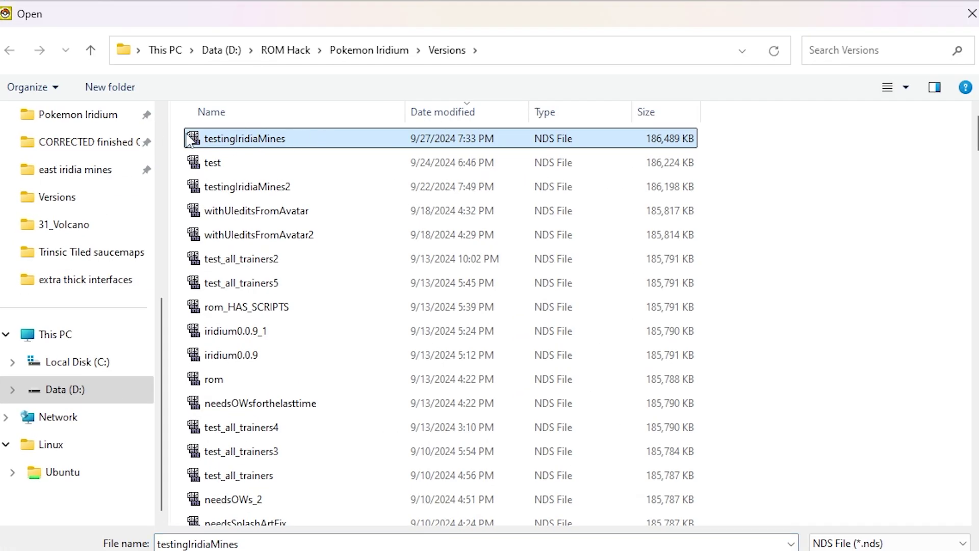
pyautogui.press('Return')
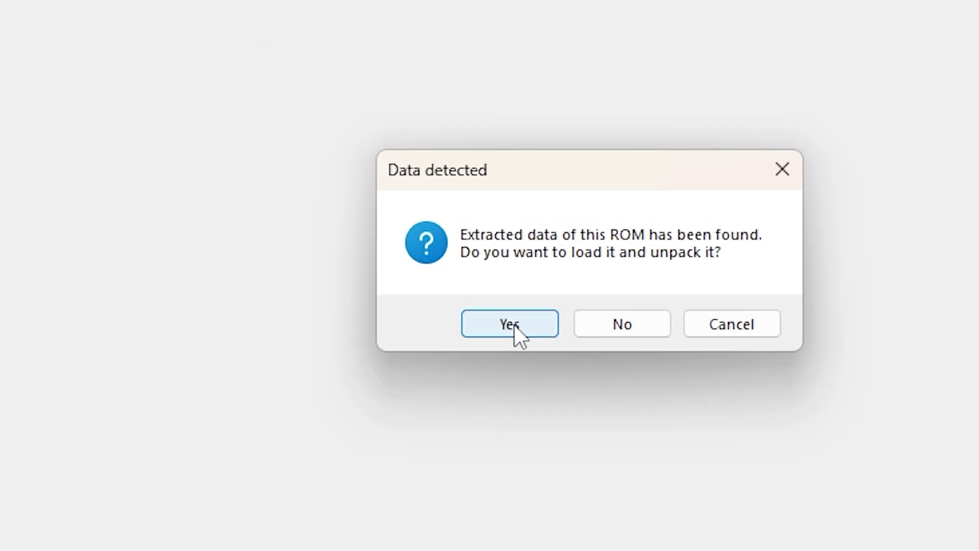
pyautogui.click(510, 324)
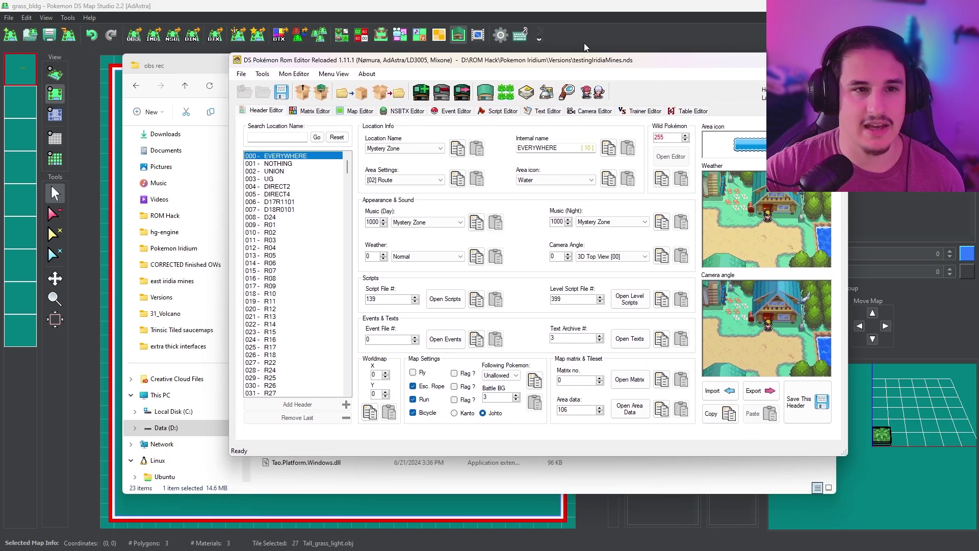
pyautogui.click(379, 5)
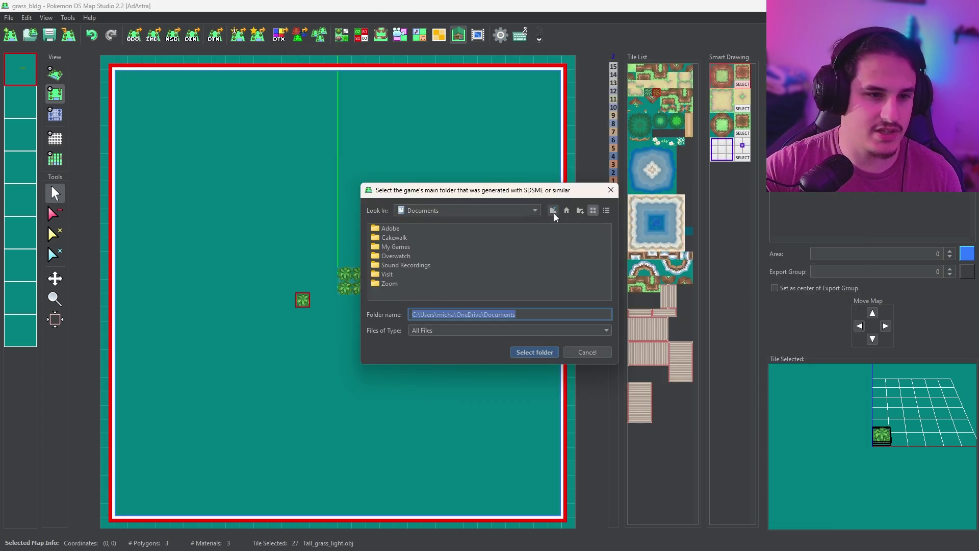
# Step: Choose testingIridiaMines_DSPRE_contents in the Versions folder as the main game folder
pyautogui.hotkey('alt', 'Tab')
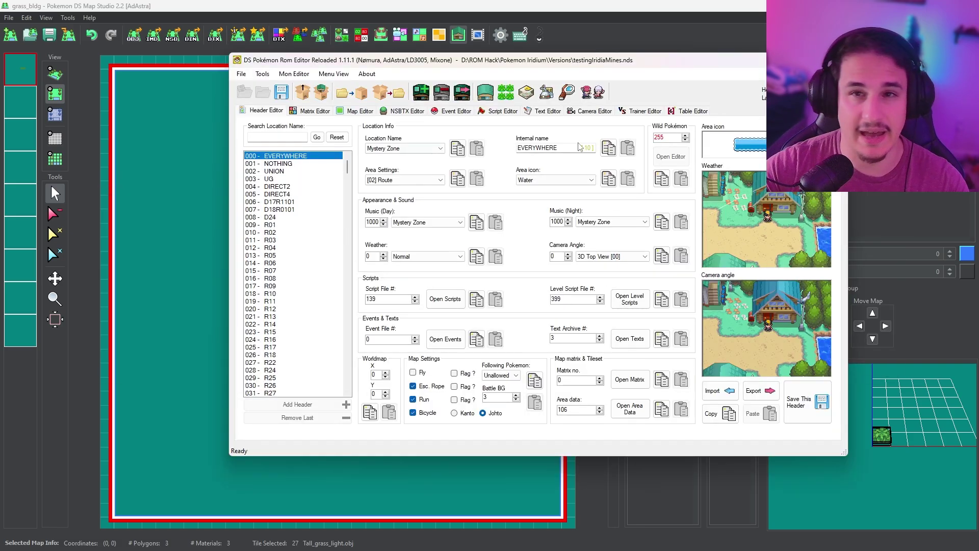
pyautogui.hotkey('alt', 'Tab')
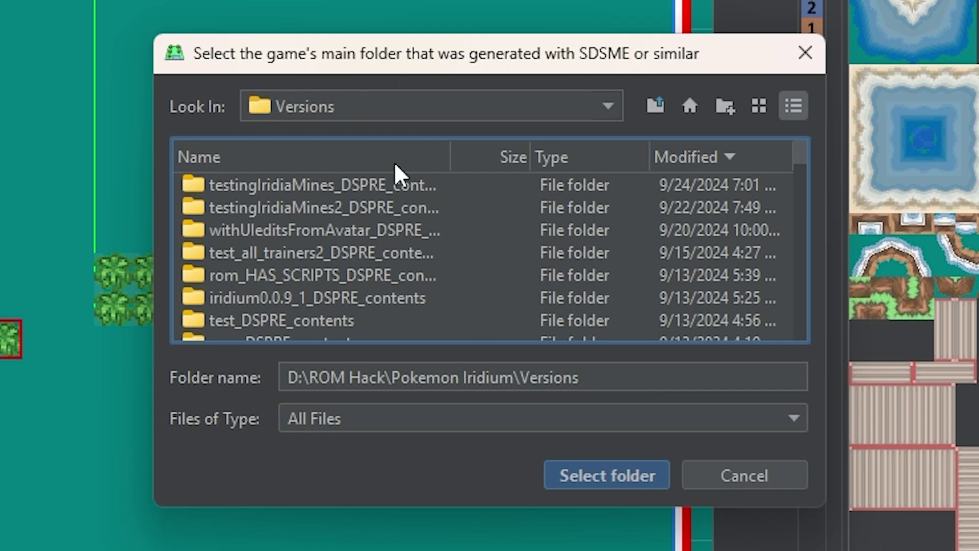
pyautogui.moveTo(450, 159); pyautogui.dragTo(528, 158)
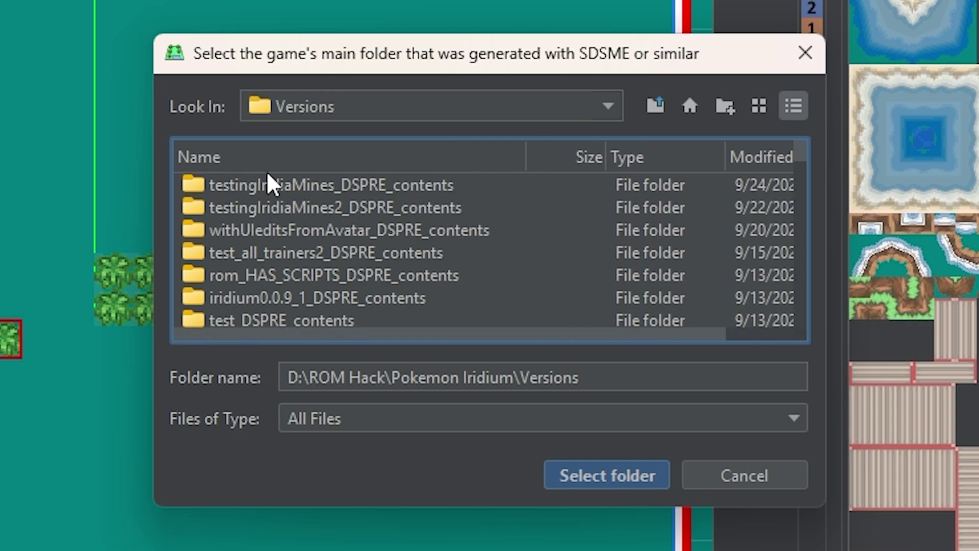
pyautogui.click(200, 190)
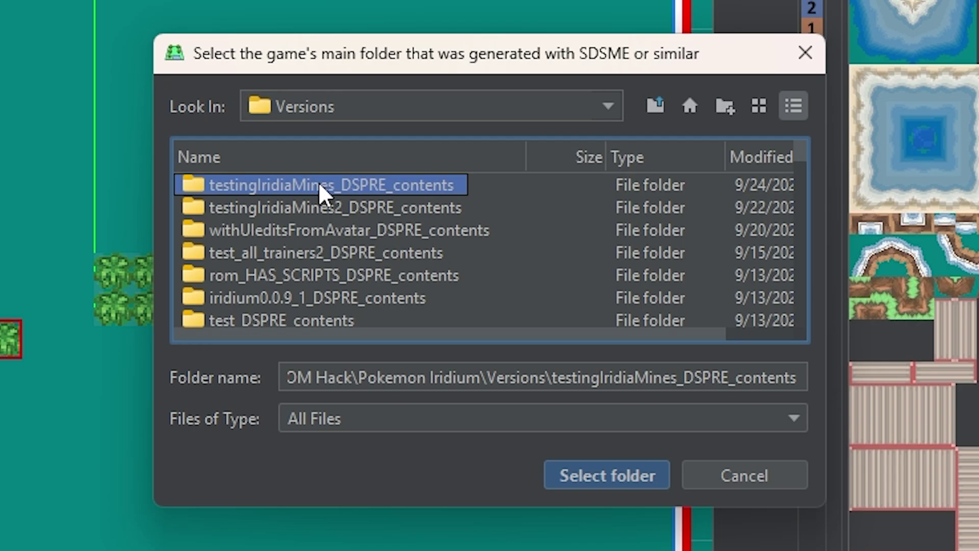
# Step: Confirm the main folder, then start adding a building and browse up to the D: drive
pyautogui.click(590, 473)
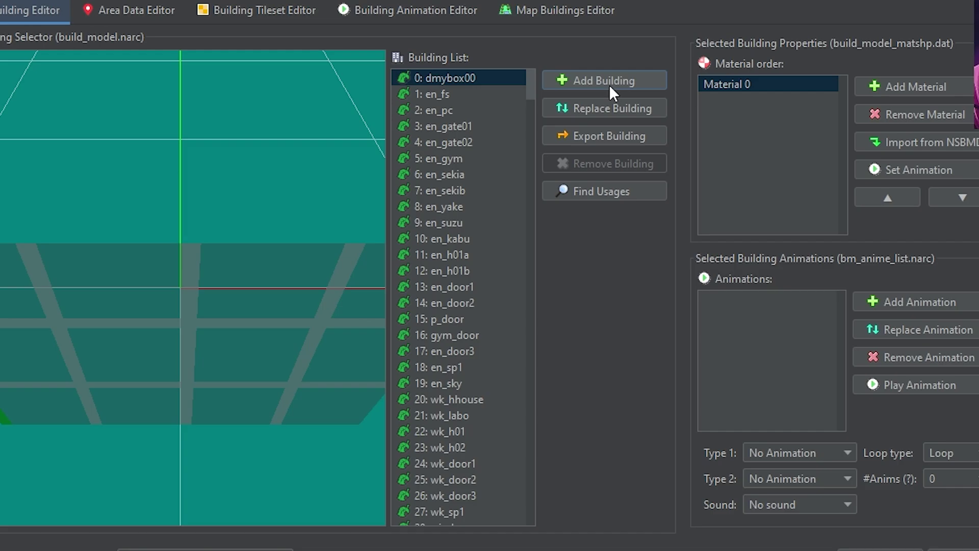
pyautogui.click(608, 84)
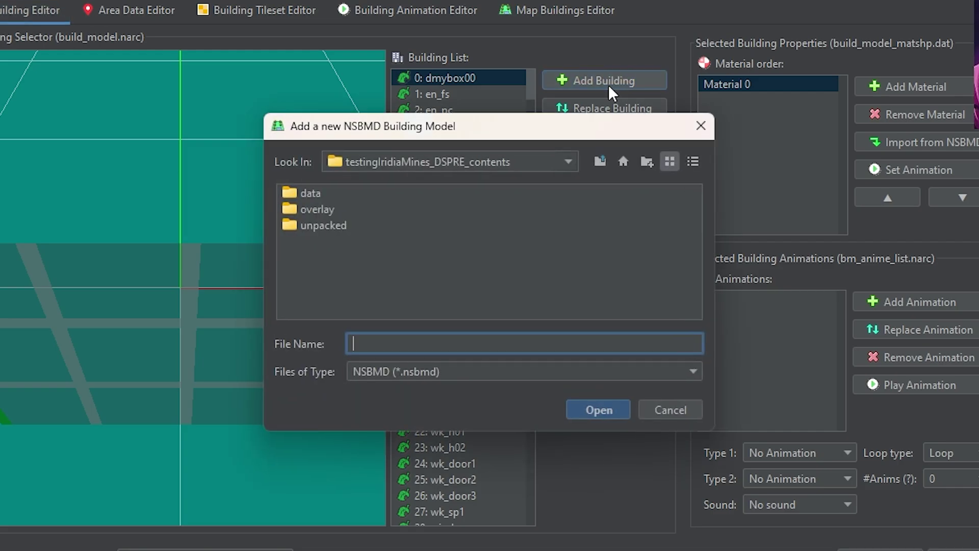
pyautogui.click(594, 163)
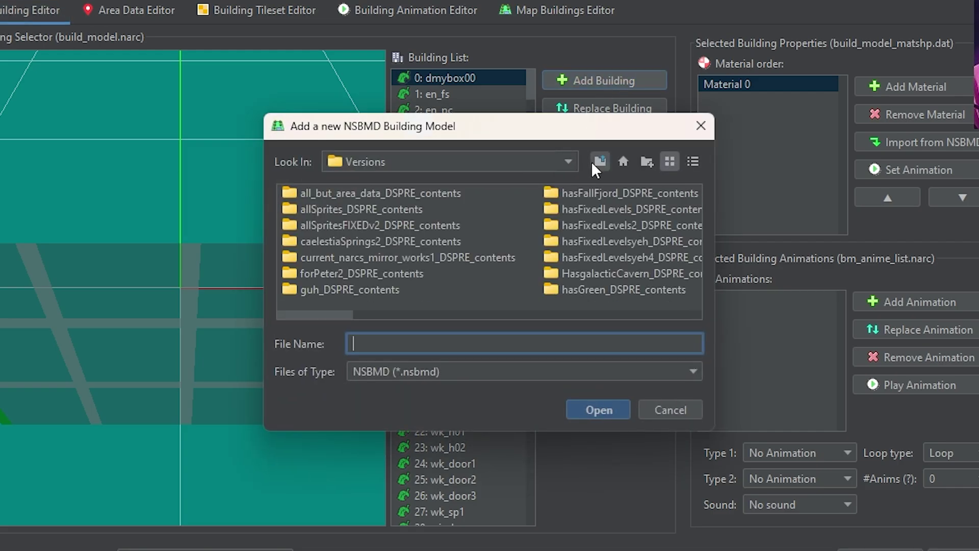
pyautogui.click(593, 163)
pyautogui.click(593, 163)
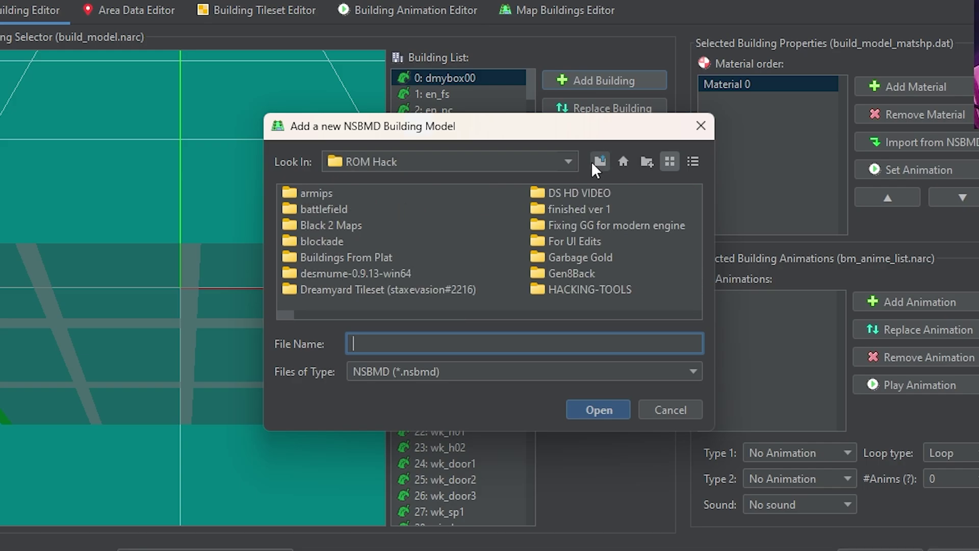
pyautogui.click(593, 162)
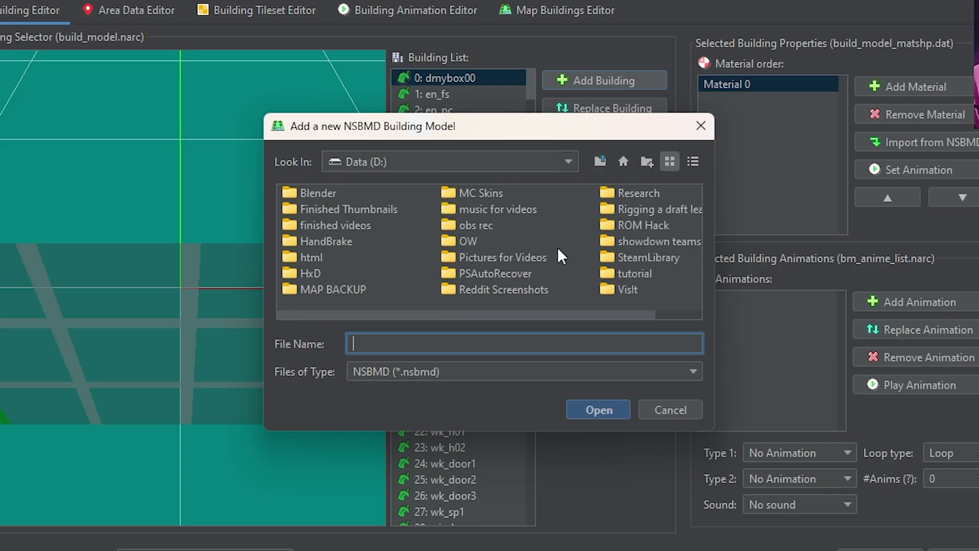
# Step: Import grass_bldg_00_00.nsbmd from tutorial\Grass Tutorial as building 426 and inspect its preview
pyautogui.doubleClick(618, 275)
pyautogui.doubleClick(329, 193)
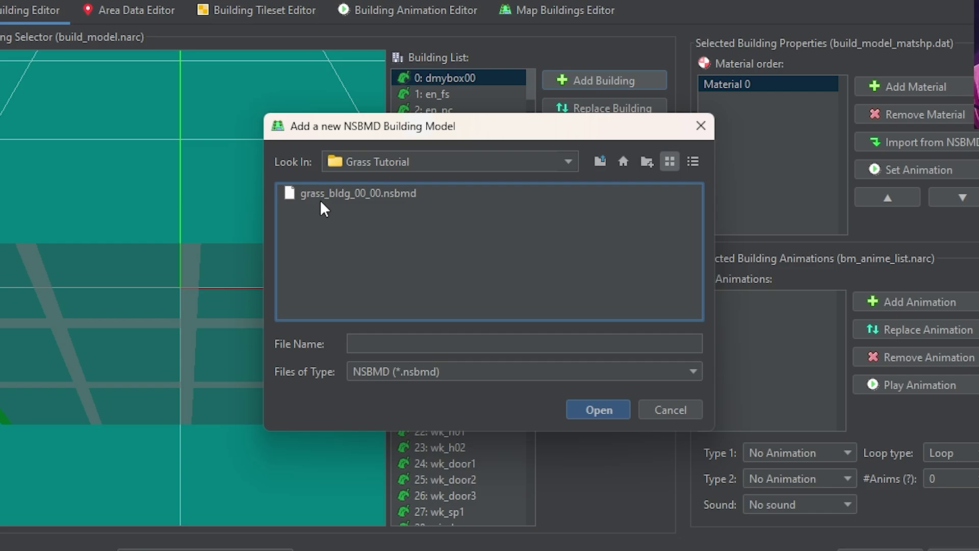
pyautogui.click(382, 193)
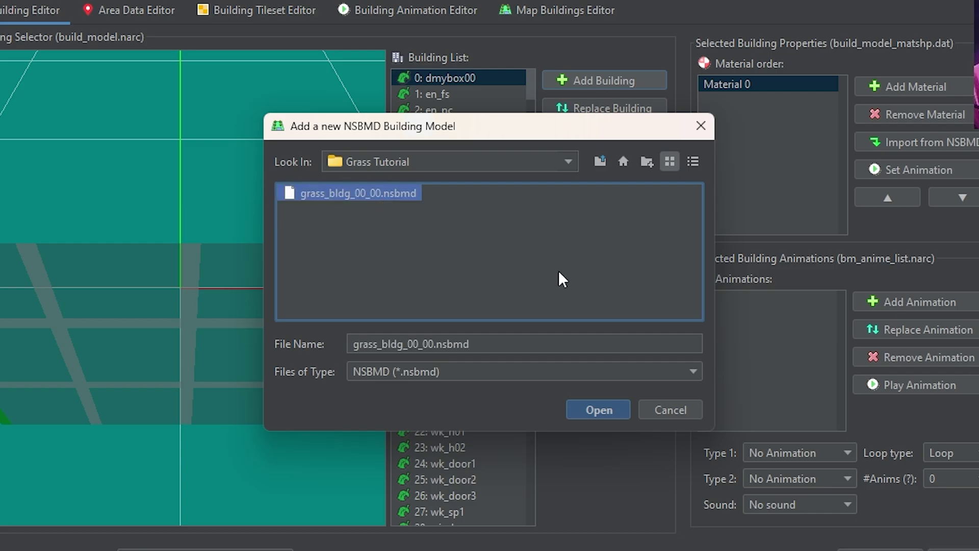
pyautogui.click(585, 411)
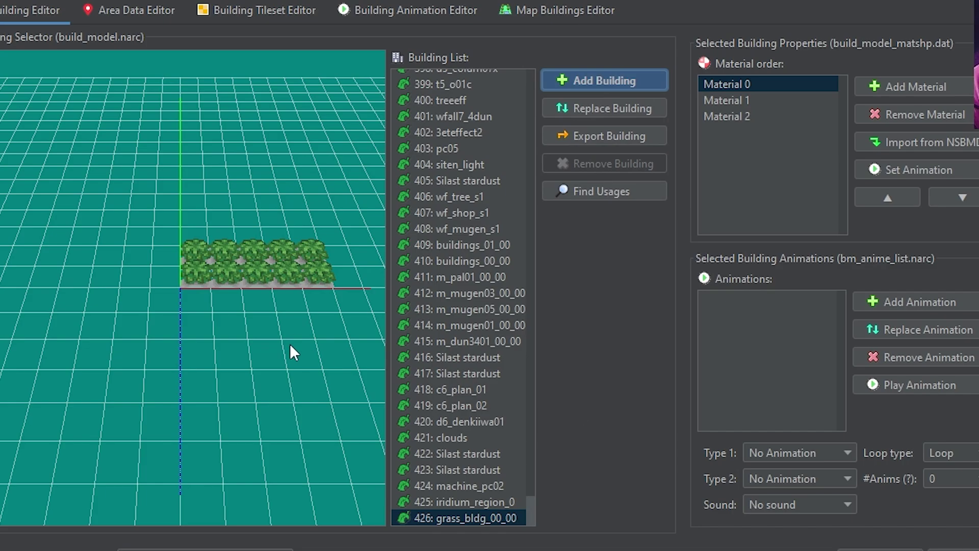
pyautogui.moveTo(290, 344); pyautogui.dragTo(326, 280)
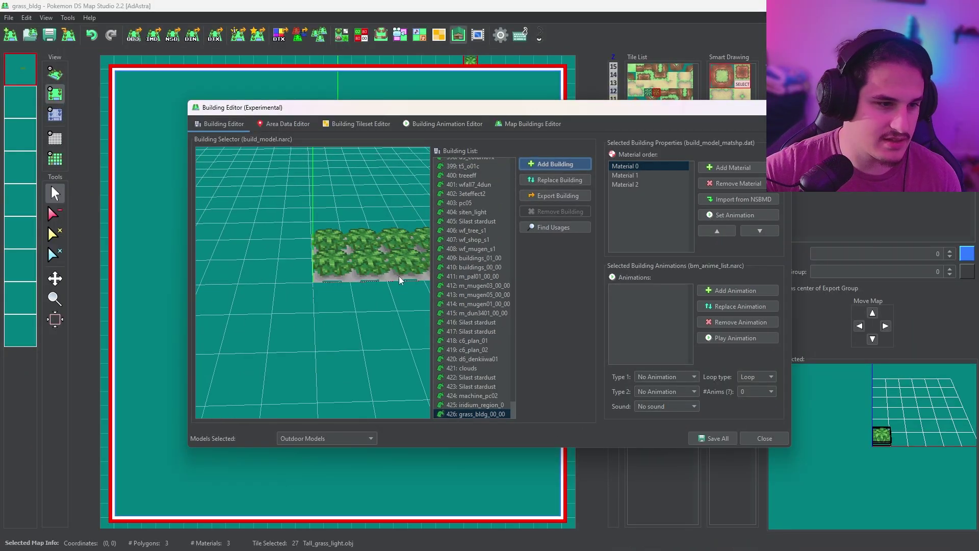
pyautogui.moveTo(400, 280); pyautogui.dragTo(323, 343)
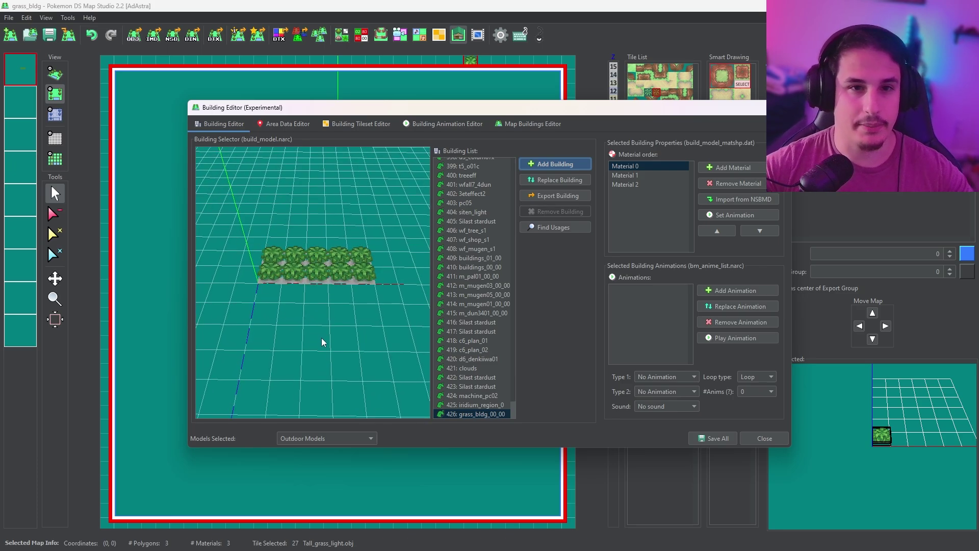
pyautogui.hotkey('alt', 'Tab')
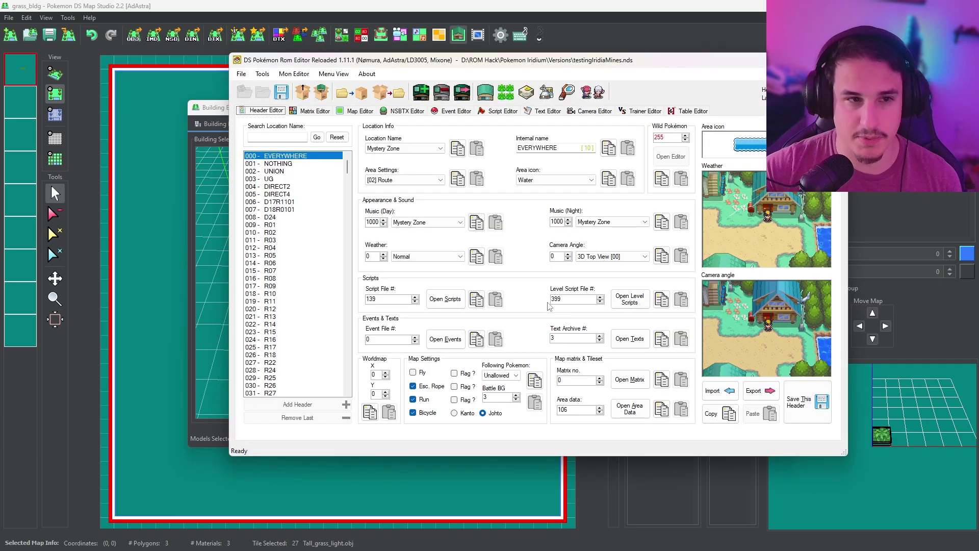
# Step: Find White Forest via 'white for', browse its neighbouring maps in events, and return to header T02
pyautogui.click(280, 136)
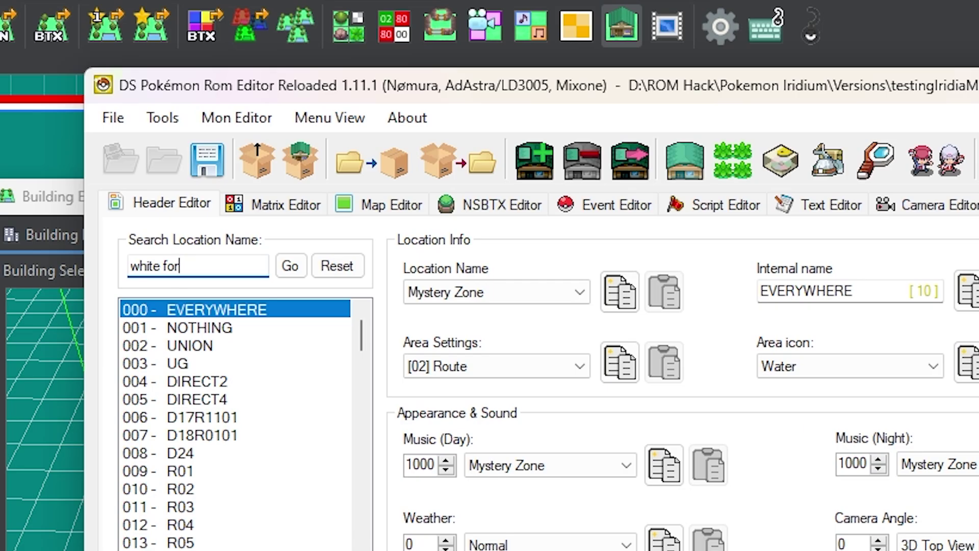
pyautogui.press('Return')
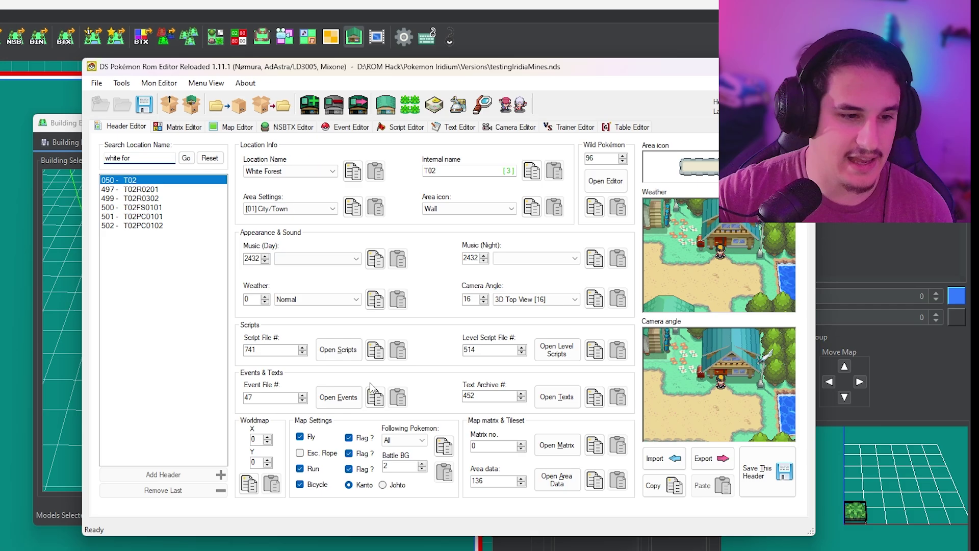
pyautogui.click(567, 550)
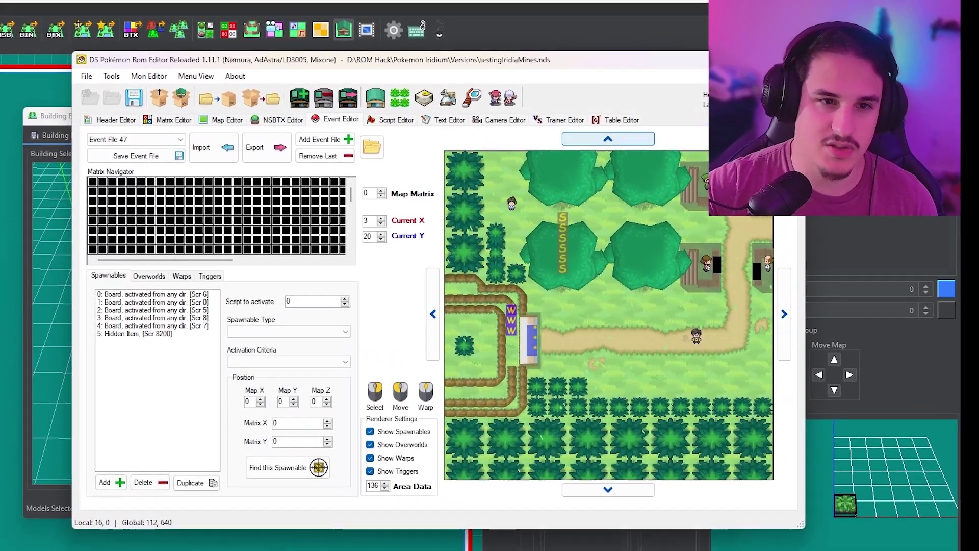
pyautogui.click(624, 488)
pyautogui.click(629, 503)
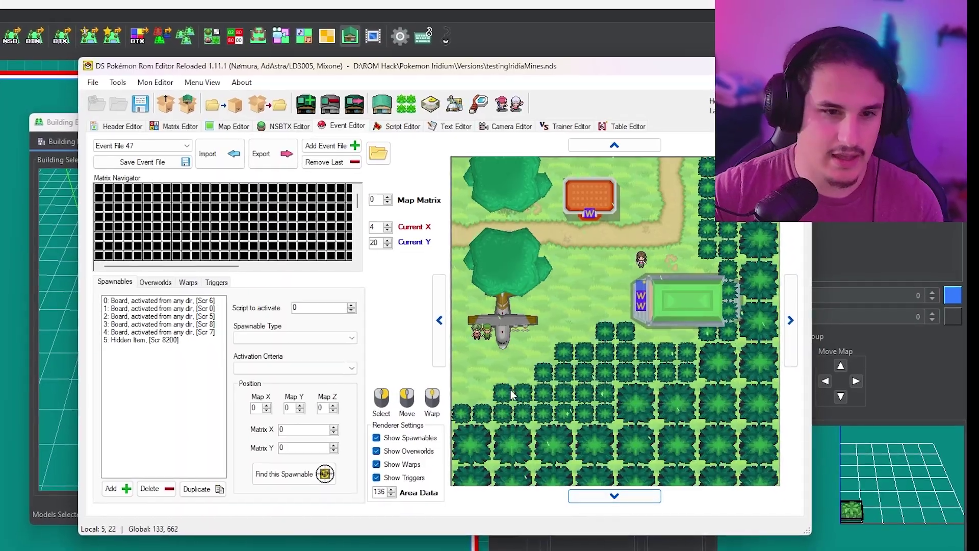
pyautogui.click(440, 317)
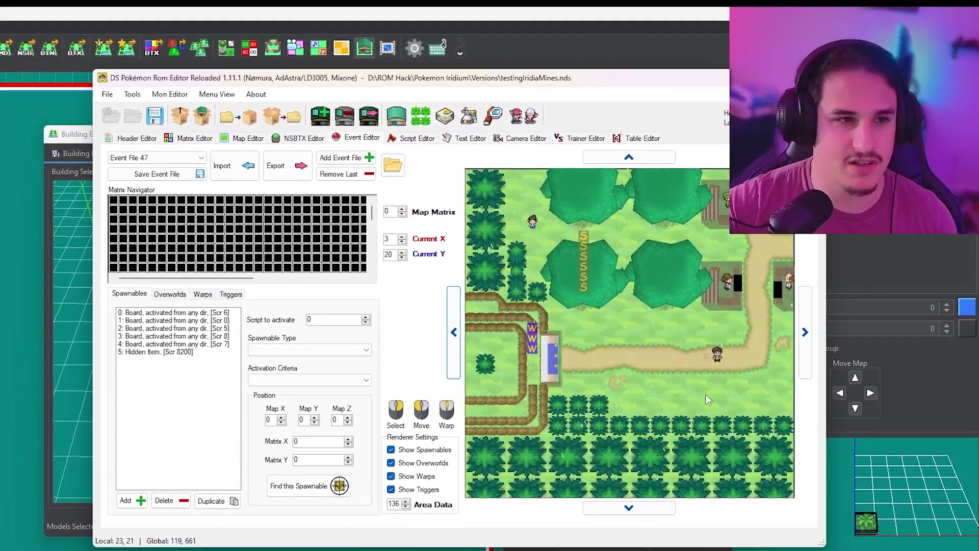
pyautogui.click(137, 141)
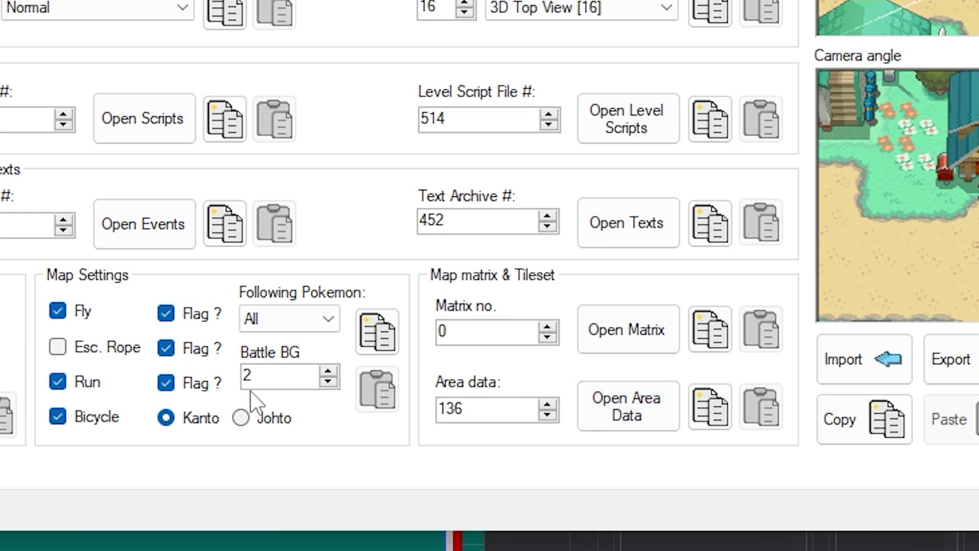
# Step: Load area data 136 in DSPRE and show its Buildings NSBTX, texture pack 117
pyautogui.doubleClick(483, 411)
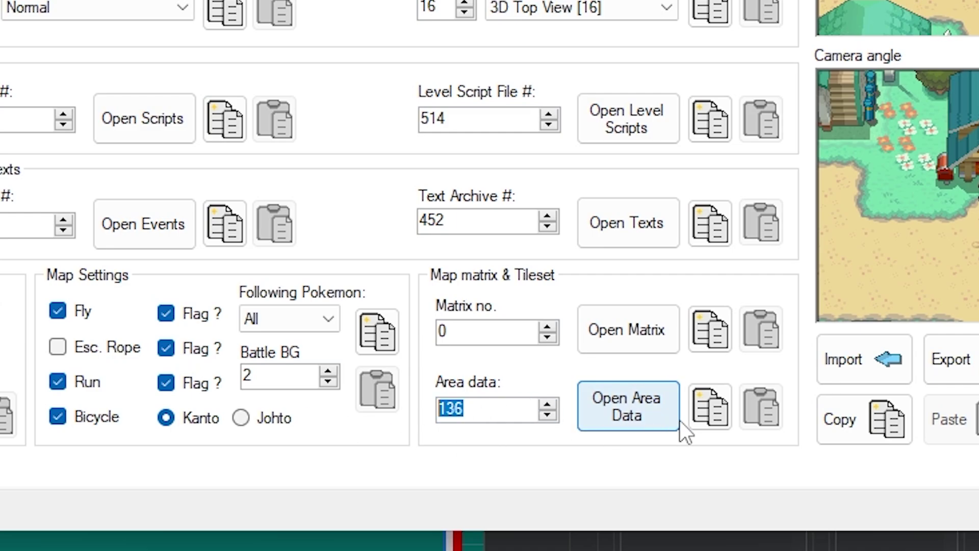
pyautogui.click(646, 413)
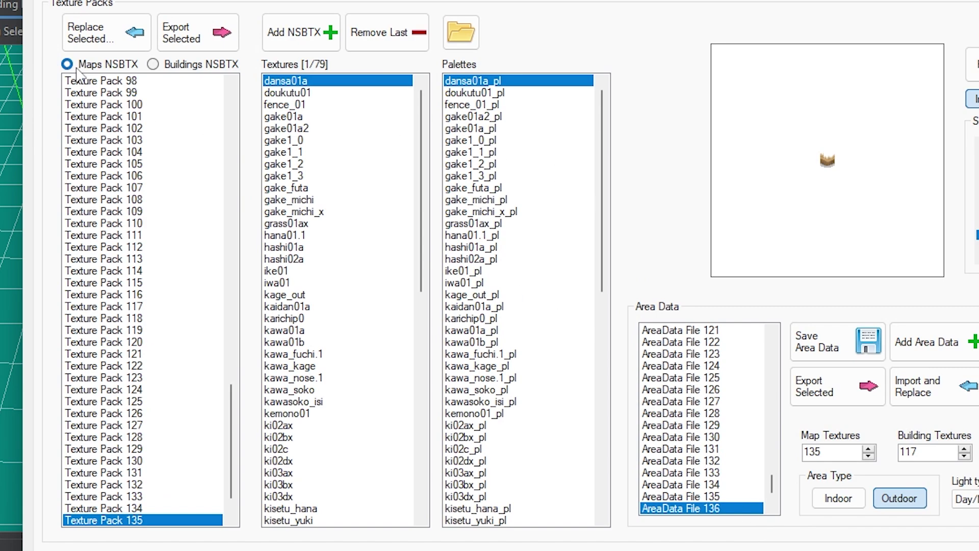
pyautogui.click(153, 65)
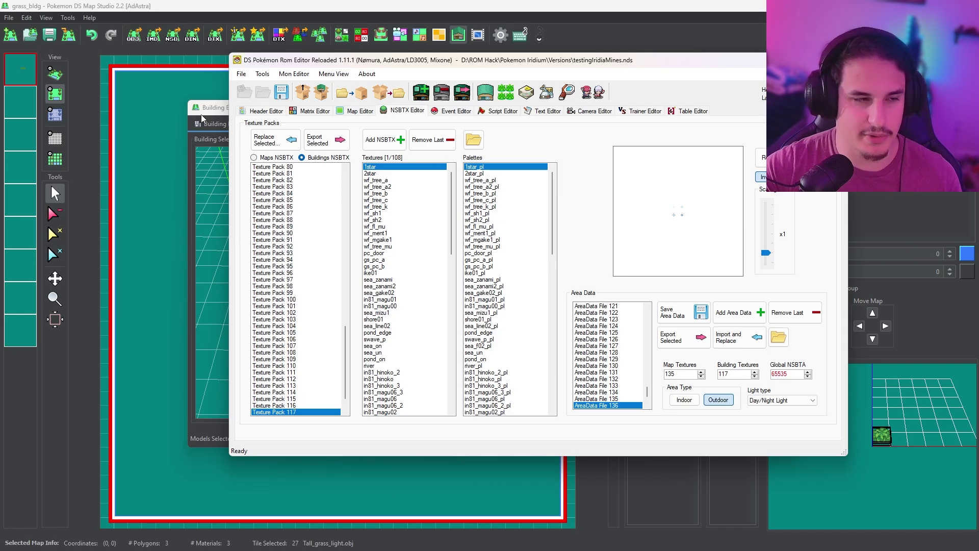
pyautogui.click(202, 118)
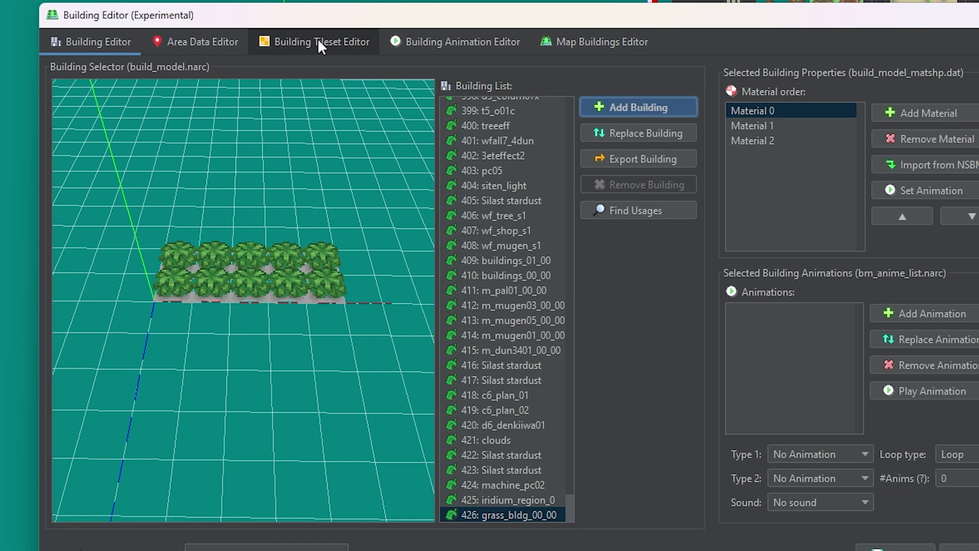
# Step: Open building tileset 117 in the Building Tileset Editor
pyautogui.click(318, 41)
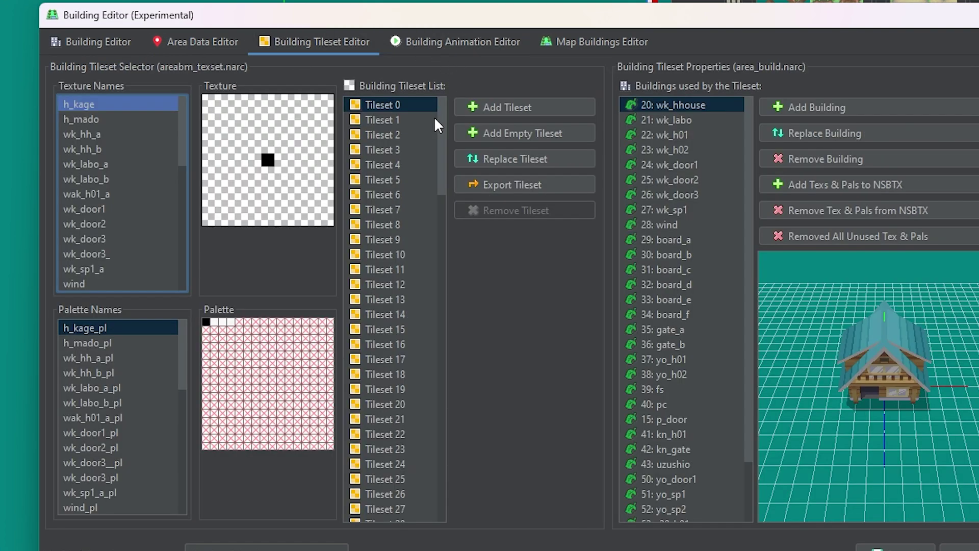
pyautogui.moveTo(439, 117); pyautogui.dragTo(428, 430)
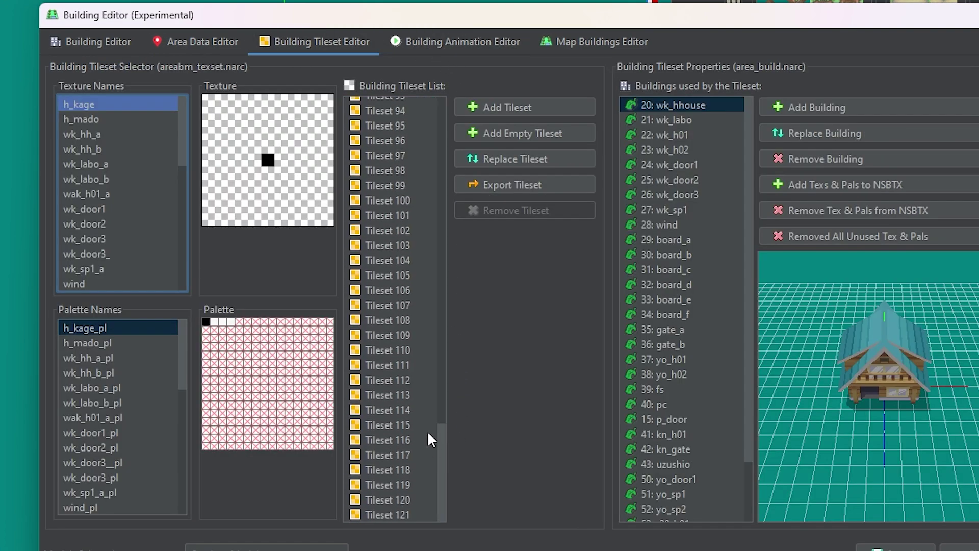
pyautogui.click(395, 455)
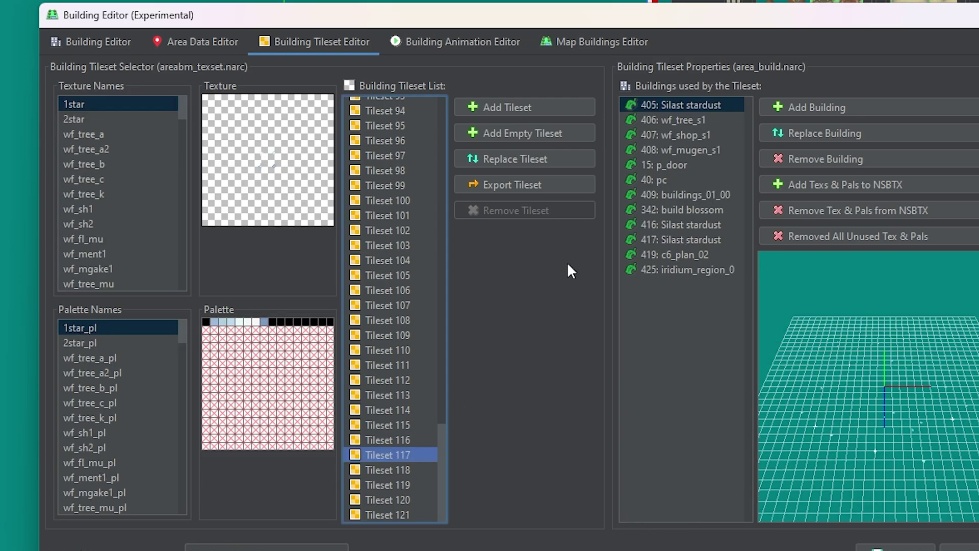
# Step: Preview the tileset's buildings, ending on the large wf_tree_s1 tree model
pyautogui.click(680, 107)
pyautogui.click(678, 164)
pyautogui.click(680, 224)
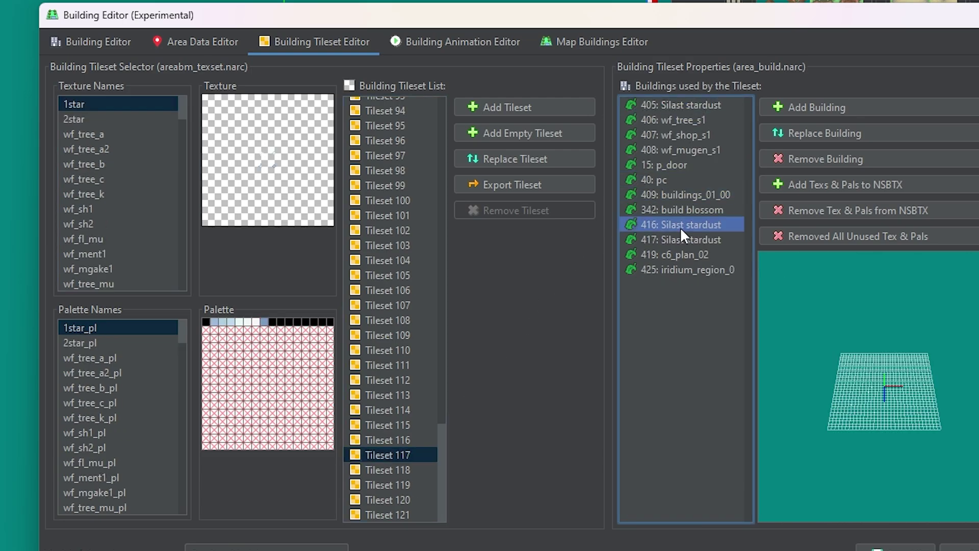
pyautogui.click(676, 135)
pyautogui.click(677, 124)
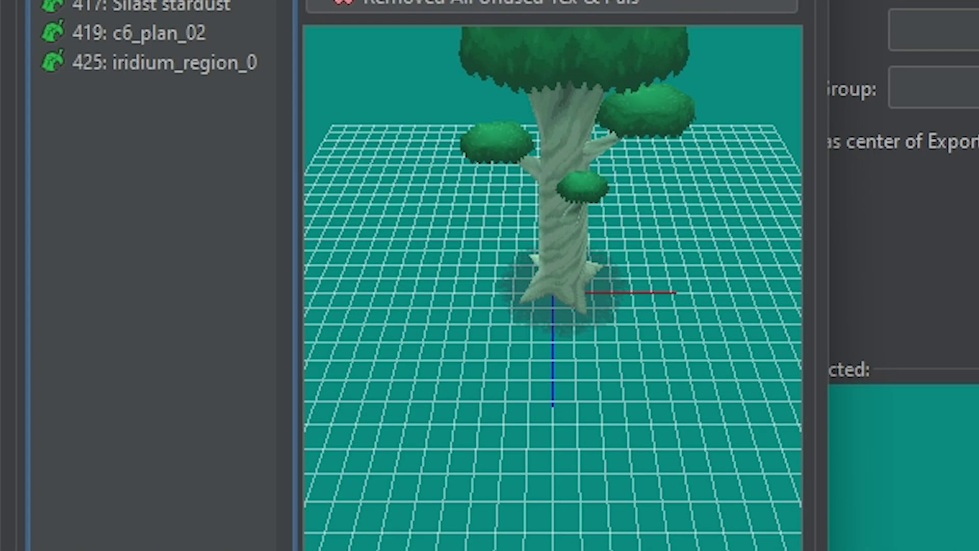
pyautogui.press('Down')
pyautogui.scroll(5, 595, 306)
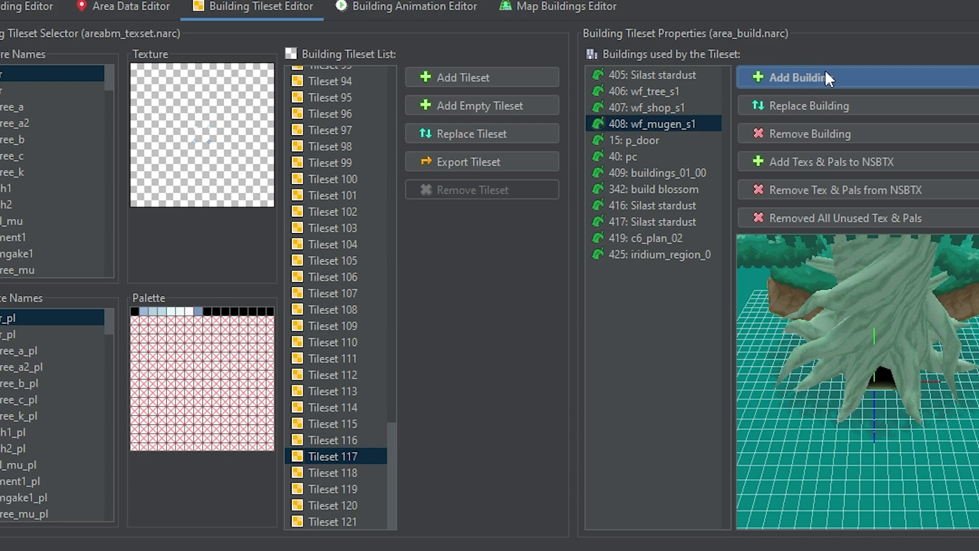
# Step: Add building 426 grass_bldg_00_00 to tileset 117, with its textures and palettes in the NSBTX
pyautogui.click(826, 78)
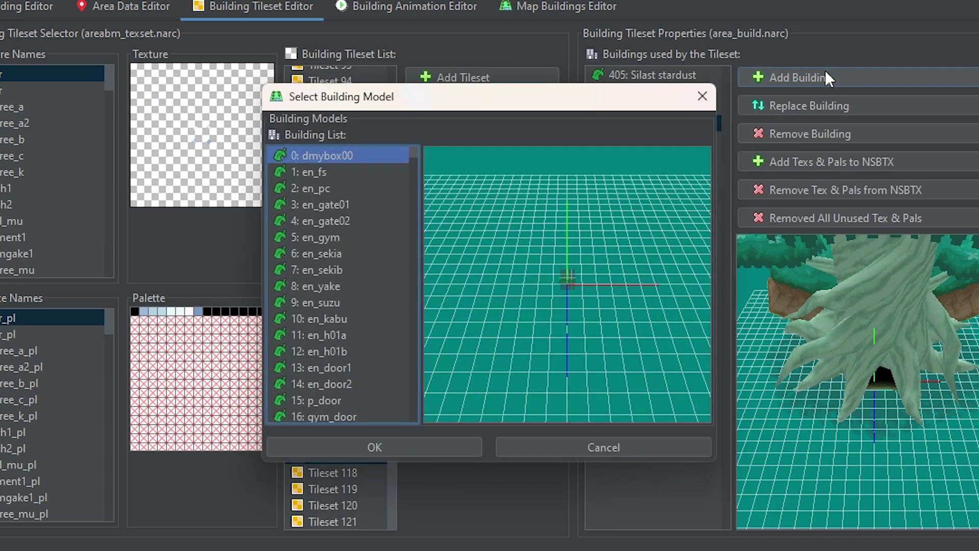
pyautogui.moveTo(414, 154); pyautogui.dragTo(353, 405)
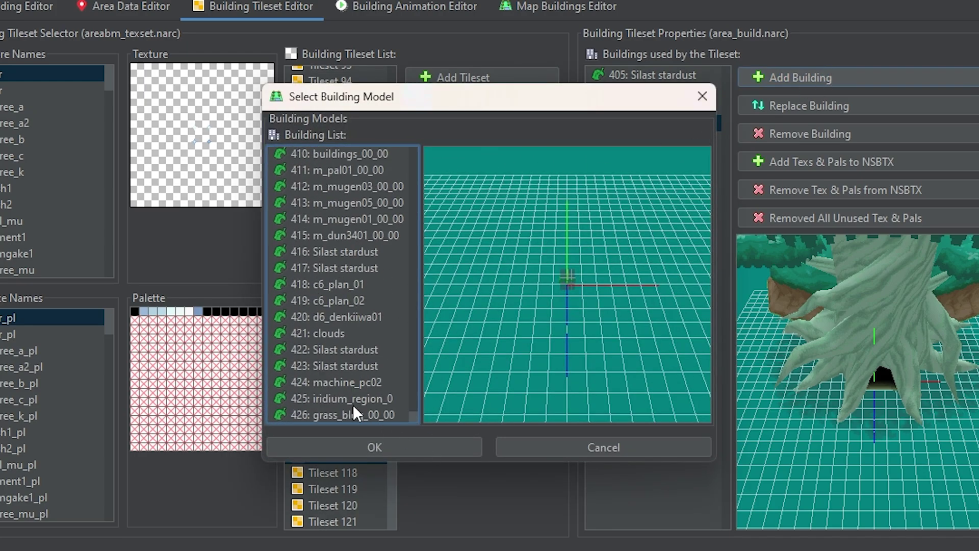
pyautogui.click(357, 414)
pyautogui.moveTo(588, 356); pyautogui.dragTo(617, 301)
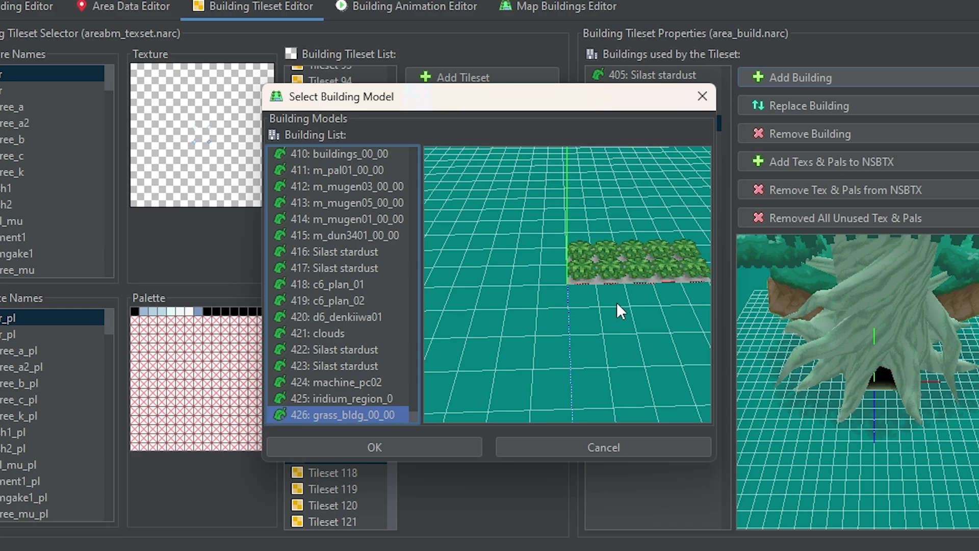
pyautogui.click(401, 440)
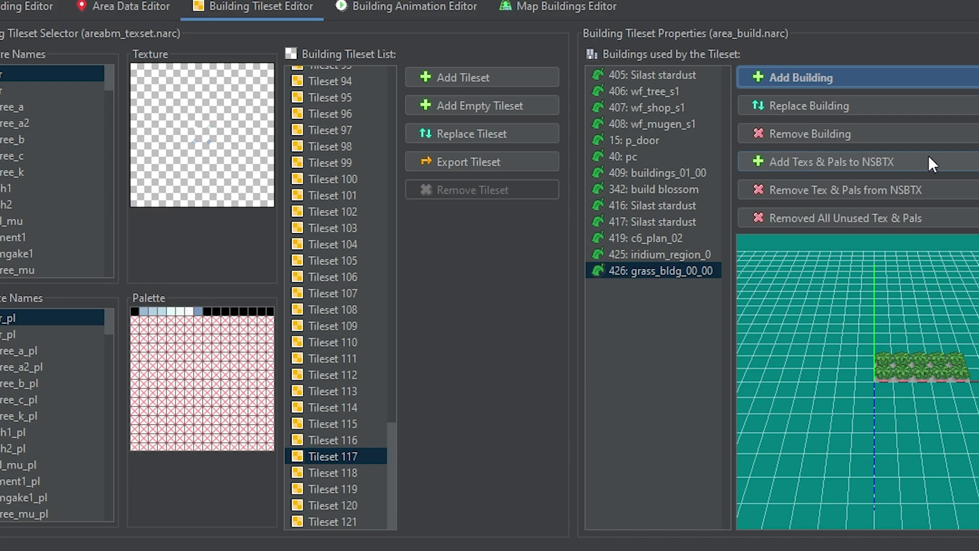
pyautogui.click(916, 159)
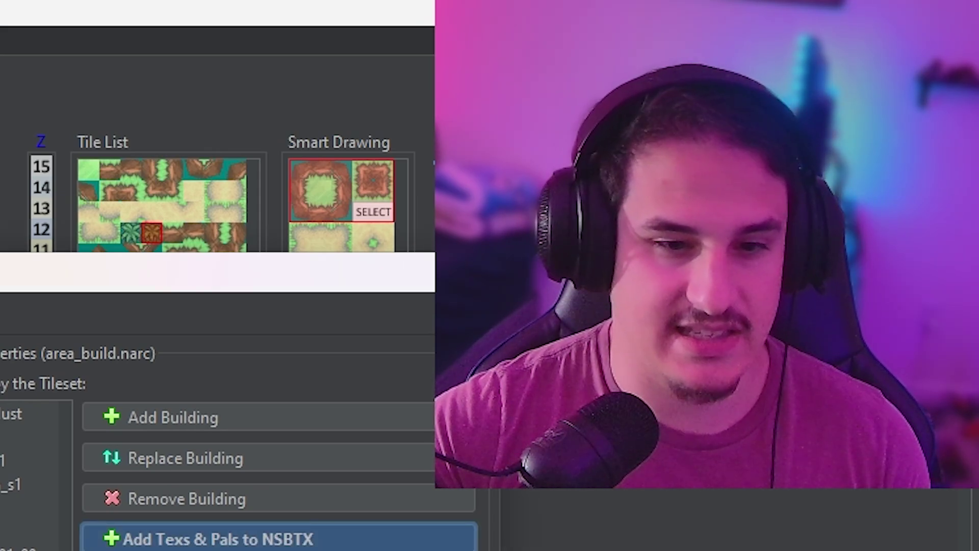
# Step: Save all building files, then re-unpack the building NARCs with the White Forest header loaded
pyautogui.click(819, 517)
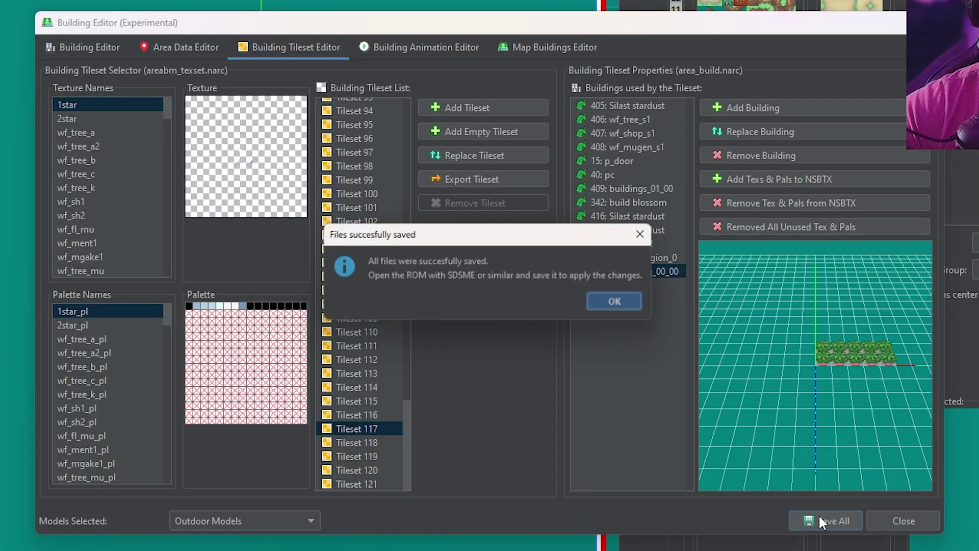
pyautogui.click(613, 300)
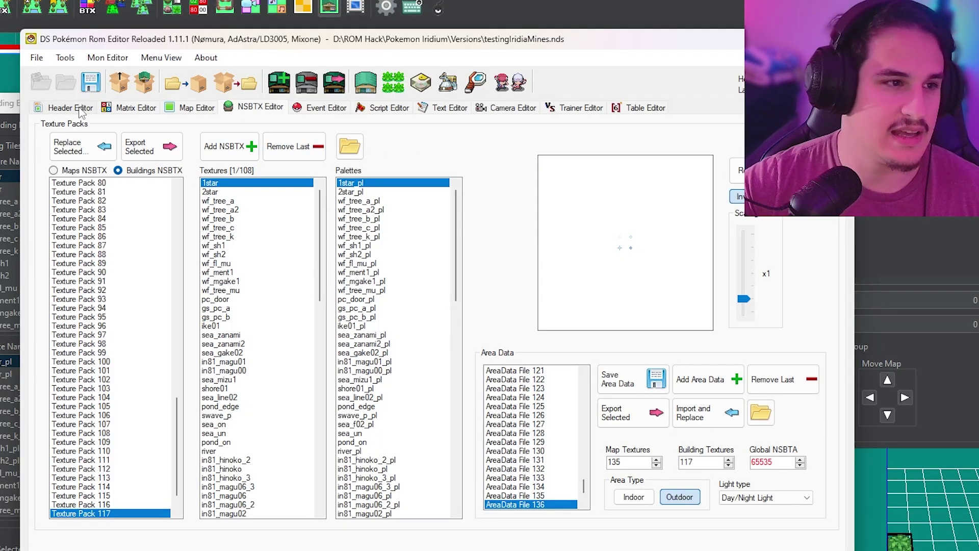
pyautogui.click(80, 108)
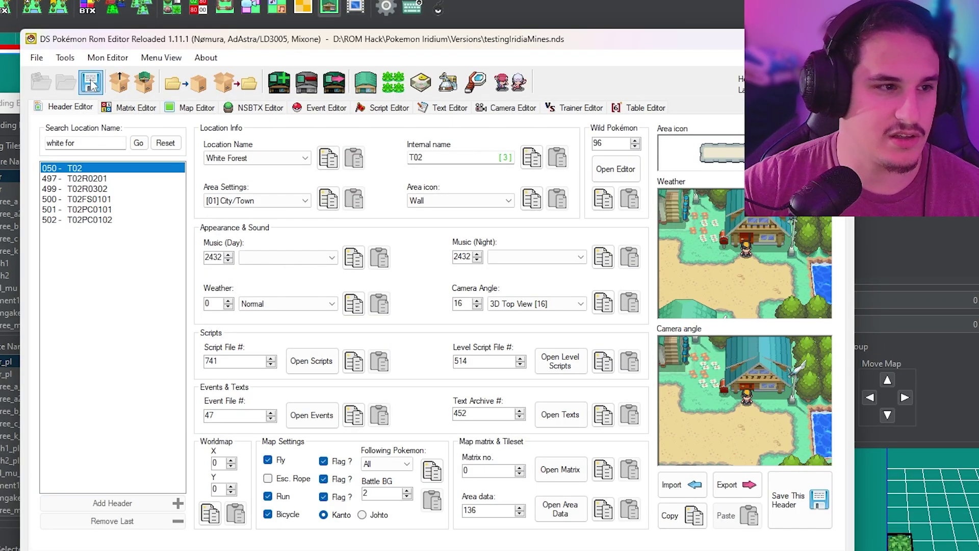
pyautogui.click(145, 83)
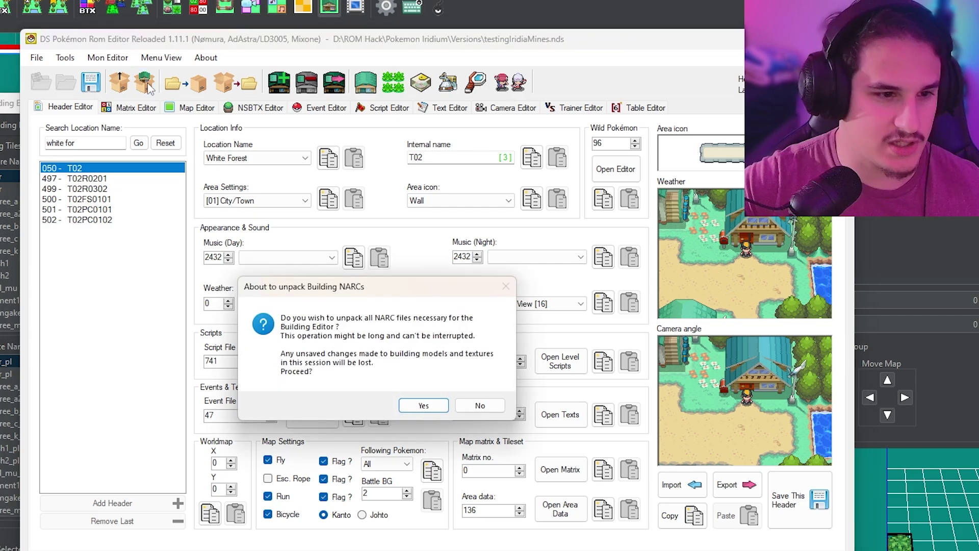
pyautogui.click(423, 406)
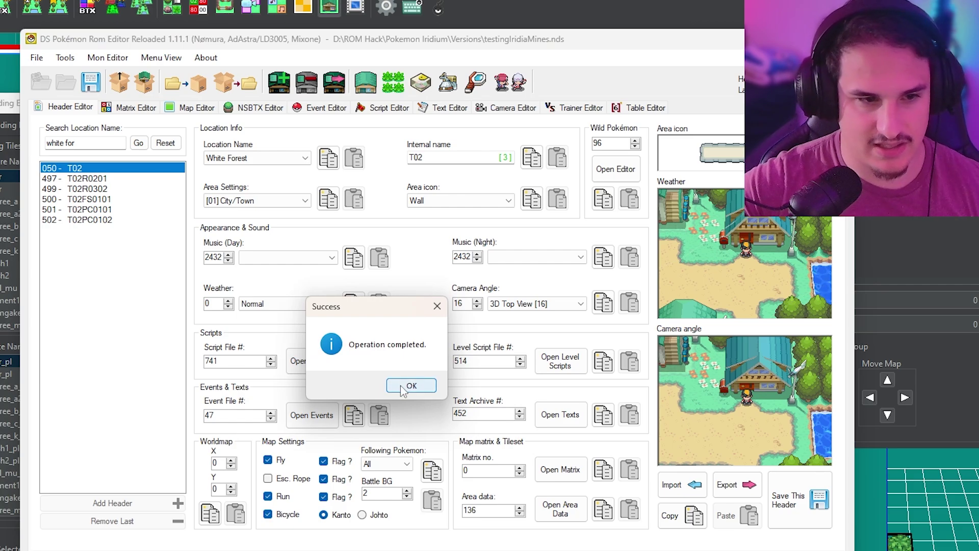
pyautogui.click(406, 389)
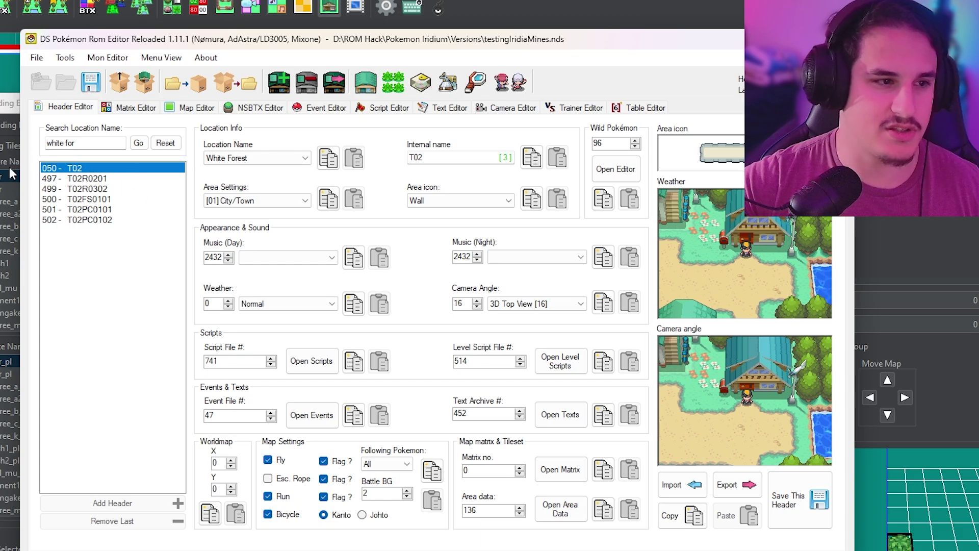
# Step: Find White Forest's map file 0774 in the map matrix and open it in the Map Editor
pyautogui.click(550, 472)
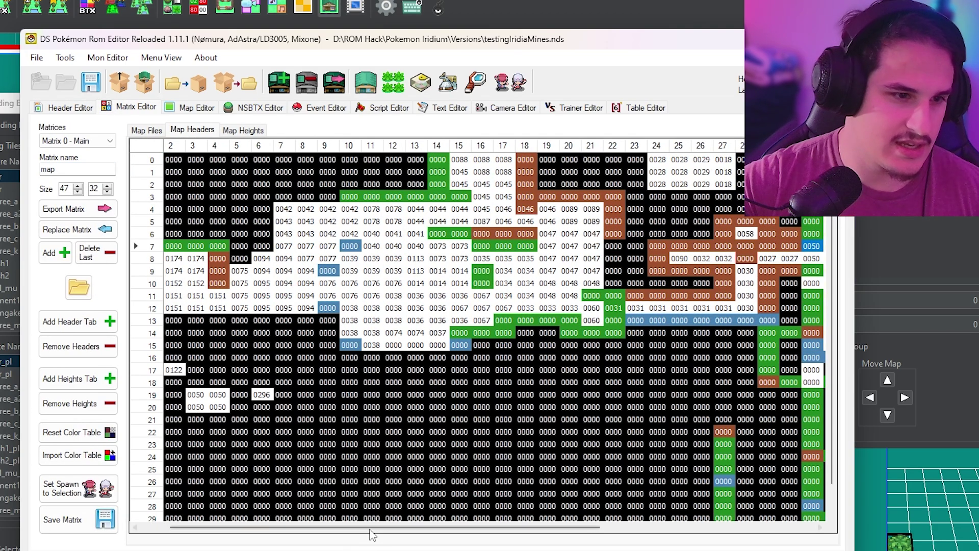
pyautogui.click(240, 395)
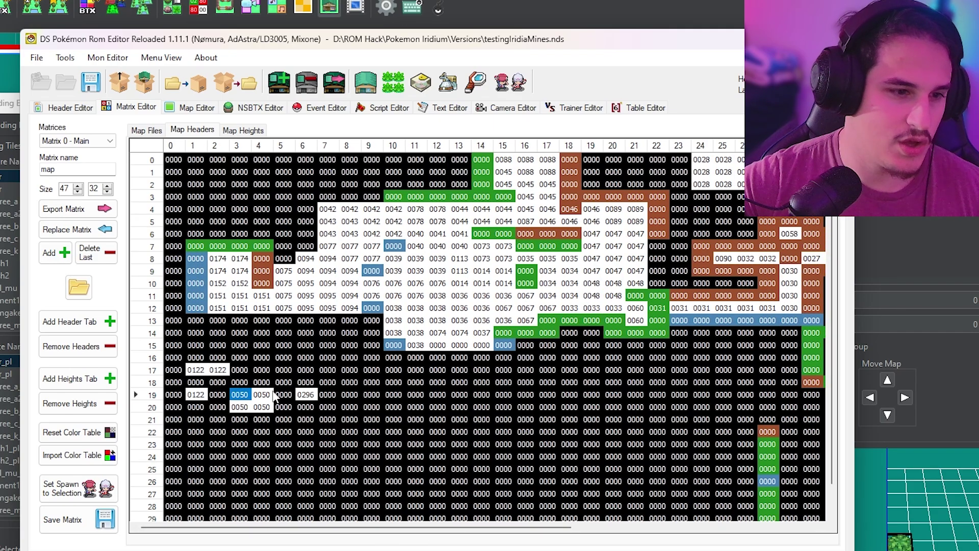
pyautogui.click(262, 395)
pyautogui.click(154, 131)
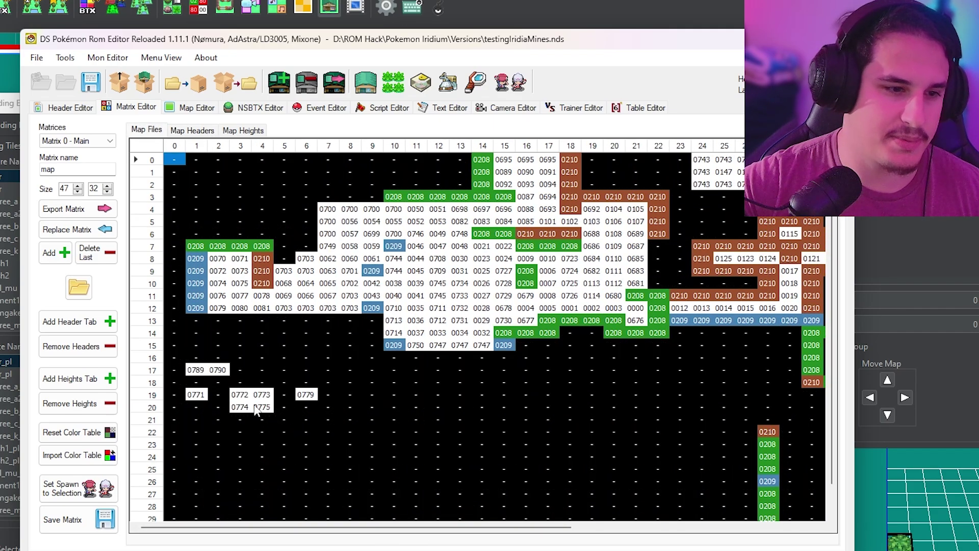
pyautogui.click(240, 395)
pyautogui.click(262, 394)
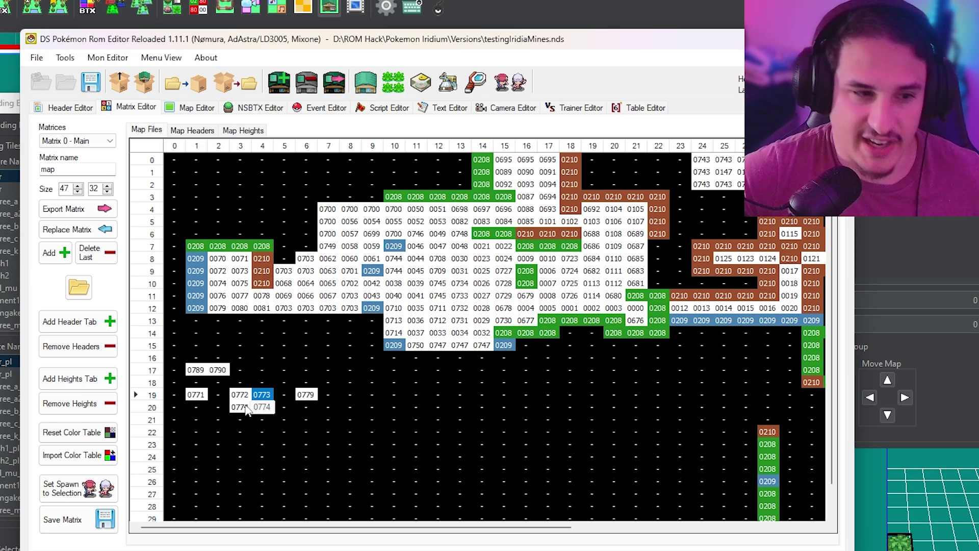
pyautogui.click(240, 407)
pyautogui.click(241, 408)
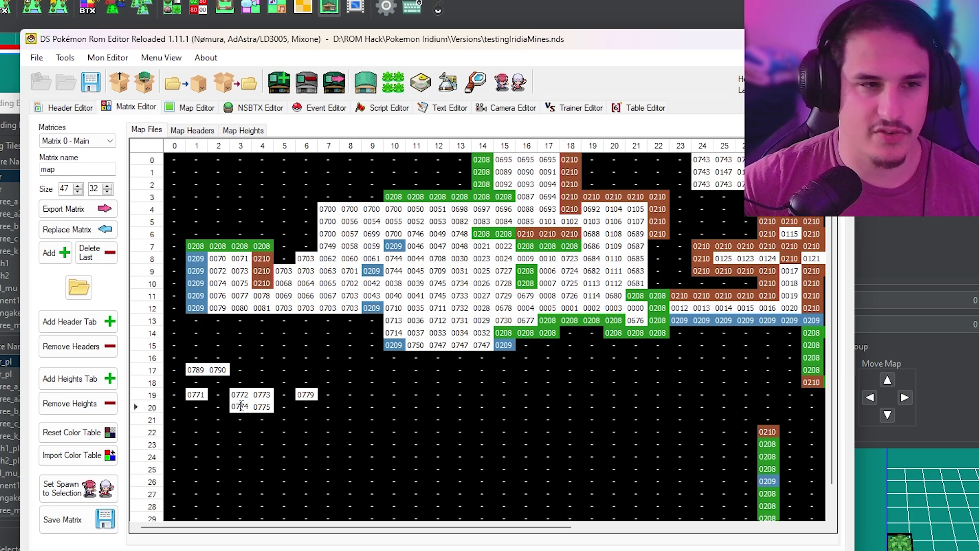
pyautogui.doubleClick(240, 407)
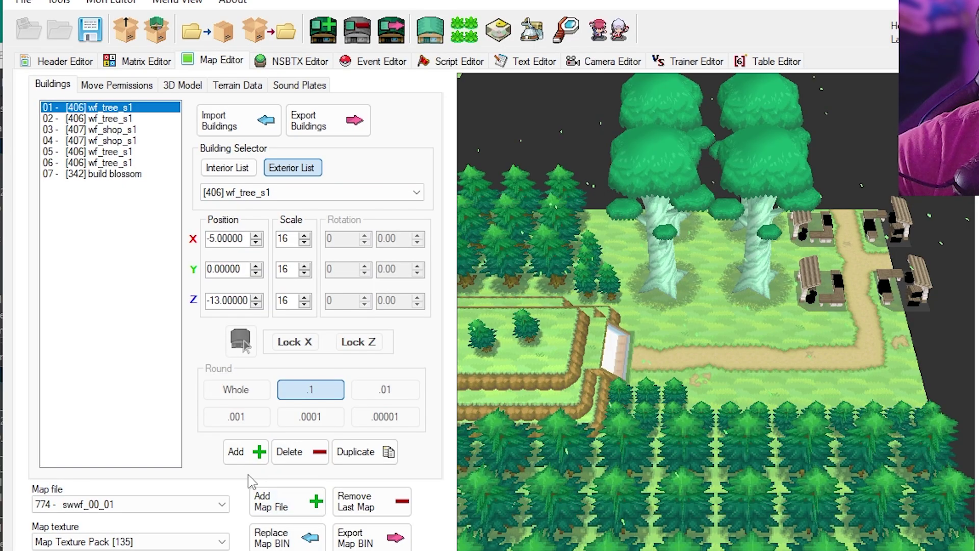
# Step: Add a new building to map 774 using the grass_bldg_00_00 model
pyautogui.click(236, 451)
pyautogui.click(349, 194)
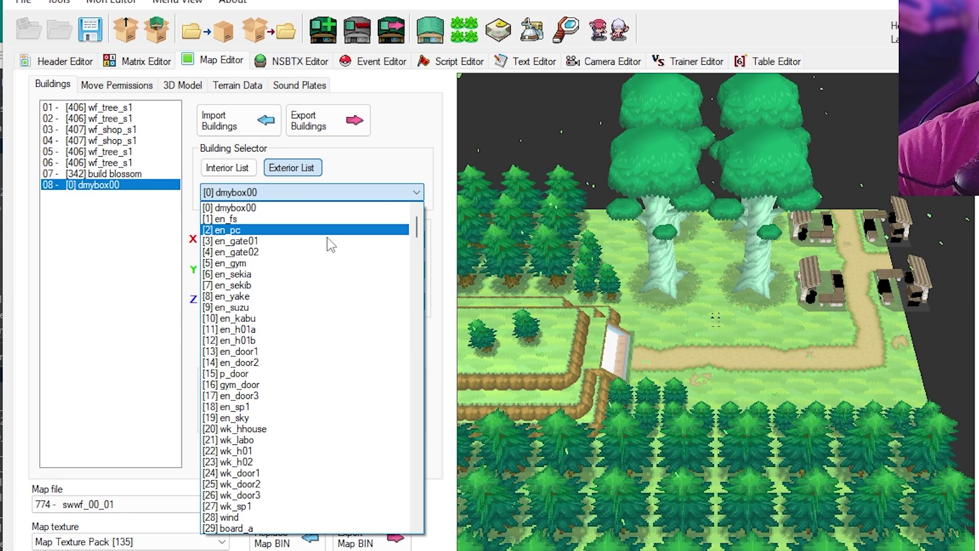
pyautogui.moveTo(417, 211); pyautogui.dragTo(444, 525)
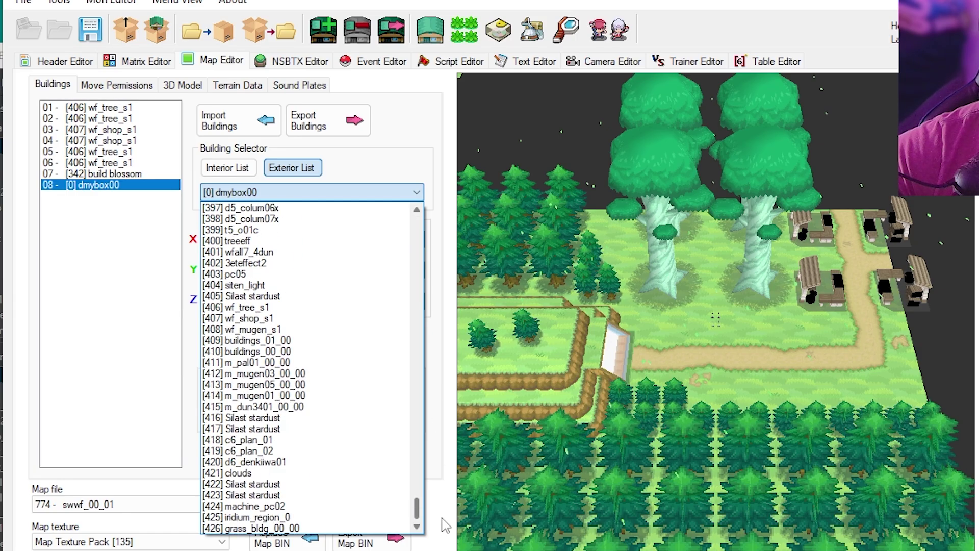
pyautogui.click(306, 528)
pyautogui.scroll(3, 831, 344)
pyautogui.scroll(3, 831, 345)
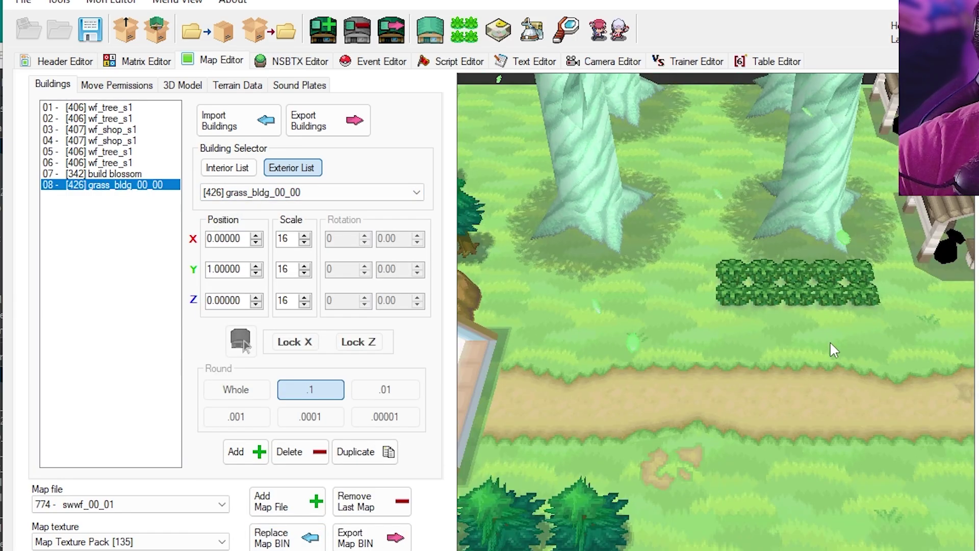
pyautogui.scroll(-3, 831, 343)
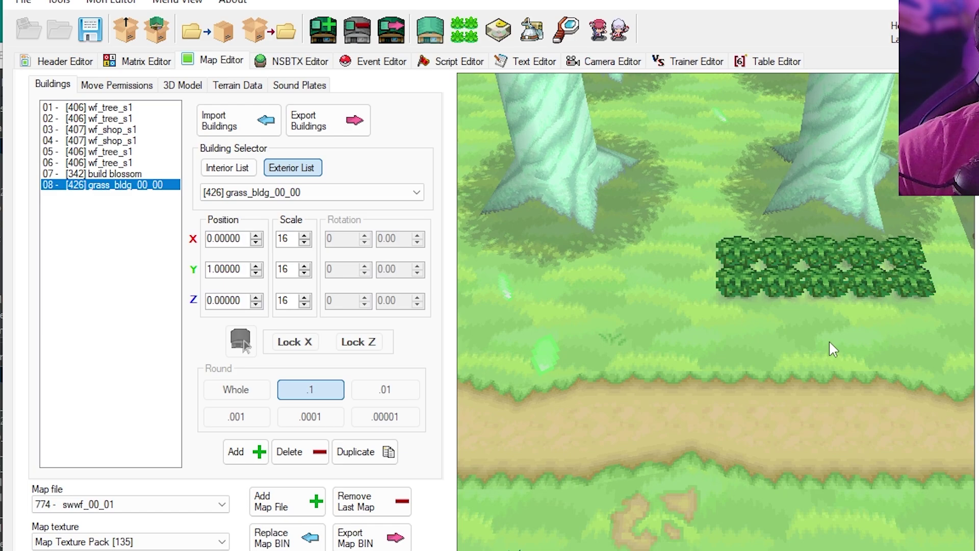
pyautogui.scroll(-5, 832, 349)
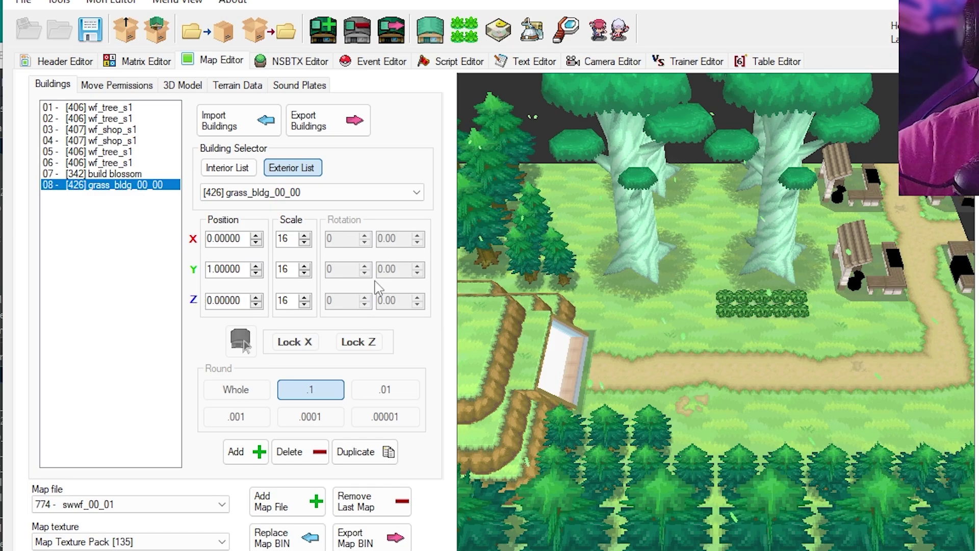
# Step: Lower the grass model to ground level and try X offsets, reaching X -3
pyautogui.click(256, 273)
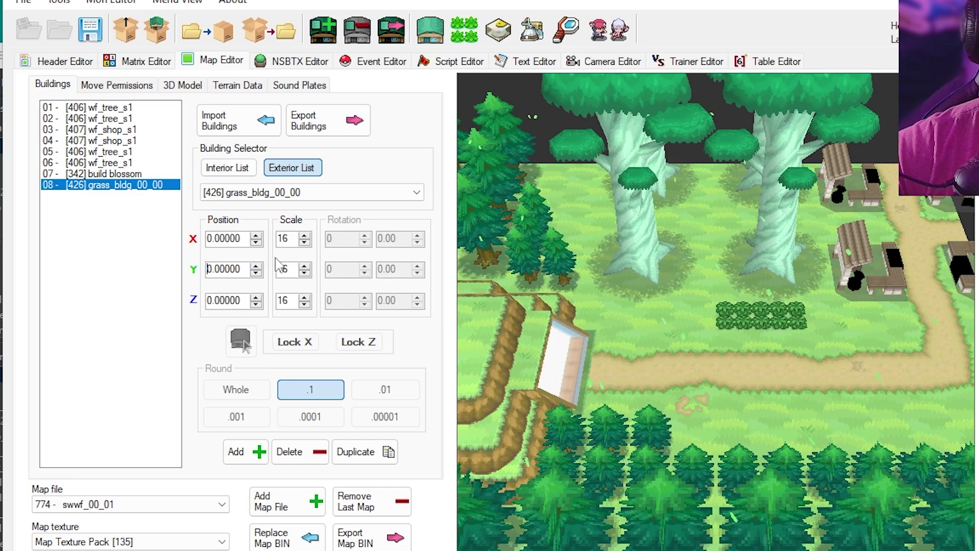
pyautogui.scroll(-3, 747, 313)
pyautogui.scroll(2, 495, 277)
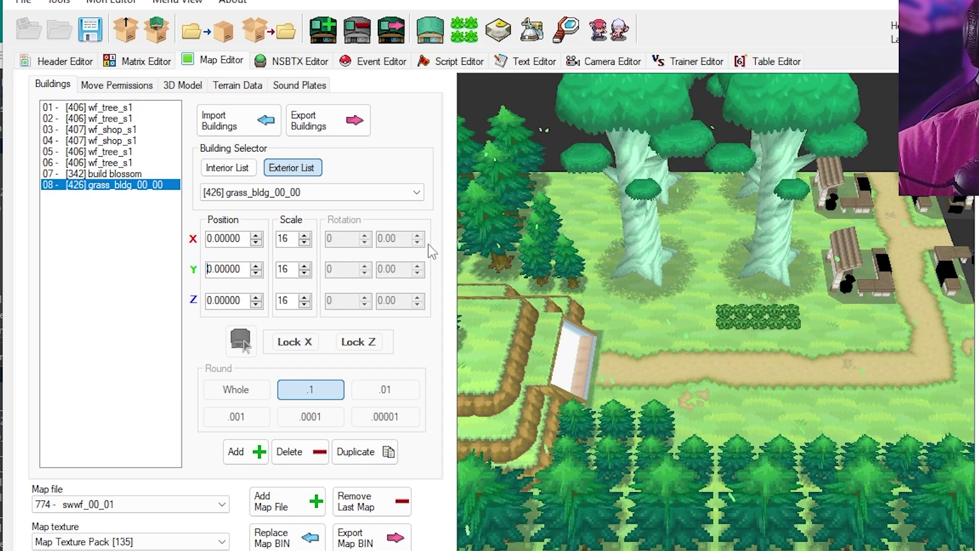
pyautogui.click(256, 236)
pyautogui.click(257, 236)
pyautogui.click(256, 236)
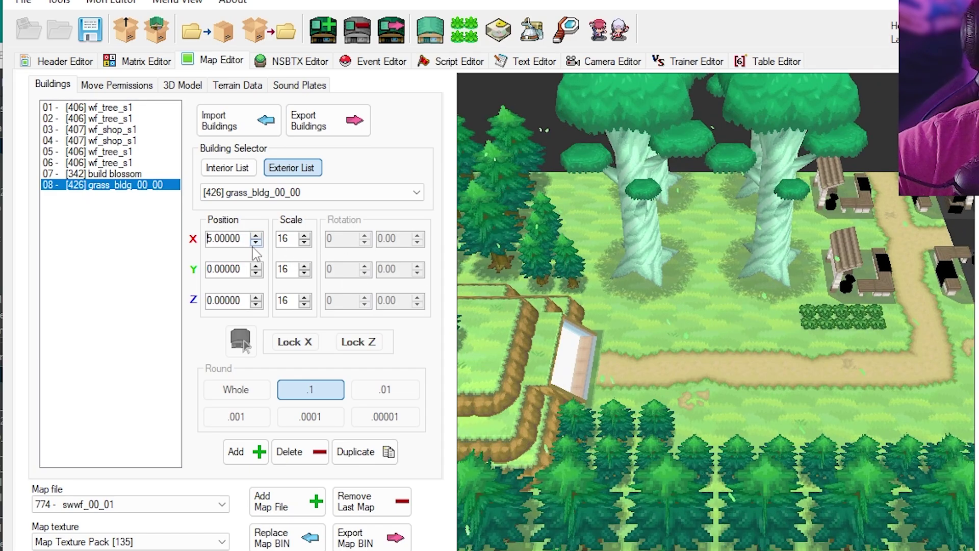
pyautogui.click(255, 244)
pyautogui.click(256, 244)
pyautogui.click(255, 244)
pyautogui.click(255, 244)
pyautogui.click(255, 243)
pyautogui.click(256, 243)
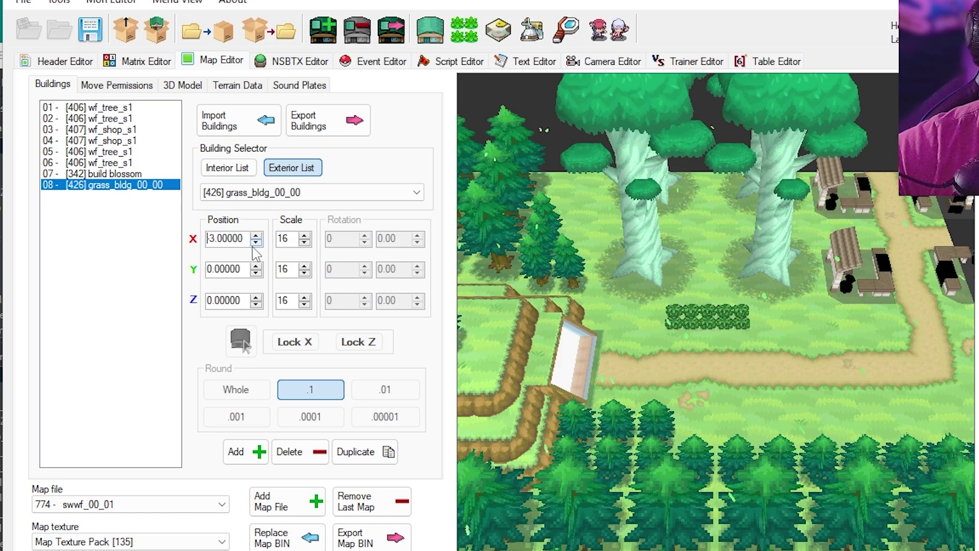
# Step: Set the grass model's position to X 1, Z 7, south of the dirt path
pyautogui.click(256, 297)
pyautogui.click(256, 297)
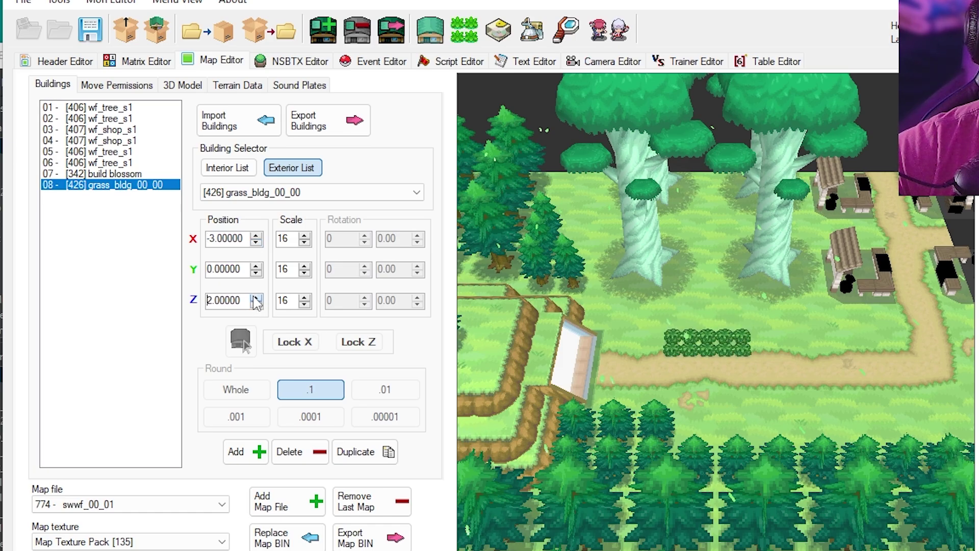
pyautogui.click(257, 297)
pyautogui.click(257, 305)
pyautogui.click(257, 304)
pyautogui.click(257, 304)
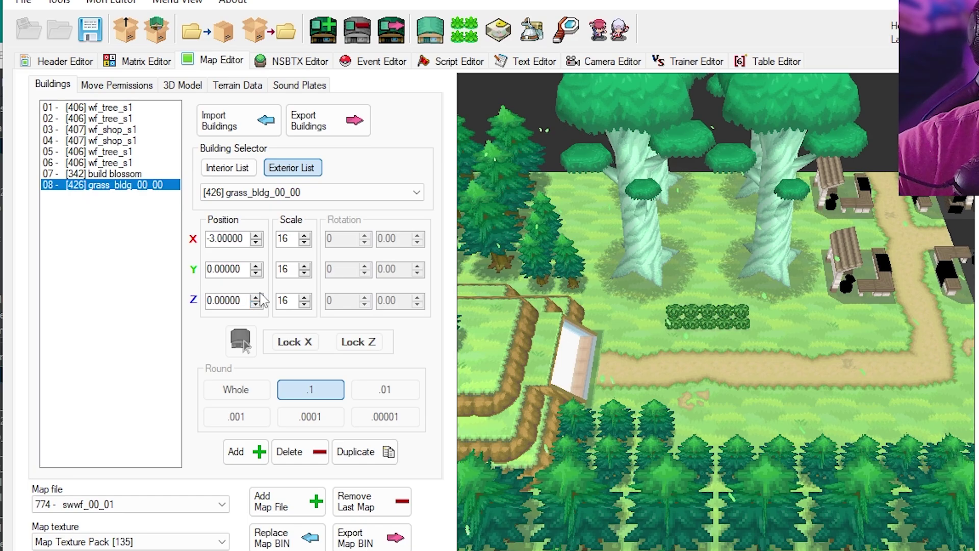
pyautogui.click(260, 297)
pyautogui.click(259, 296)
pyautogui.click(259, 297)
pyautogui.click(260, 297)
pyautogui.click(259, 297)
pyautogui.click(259, 297)
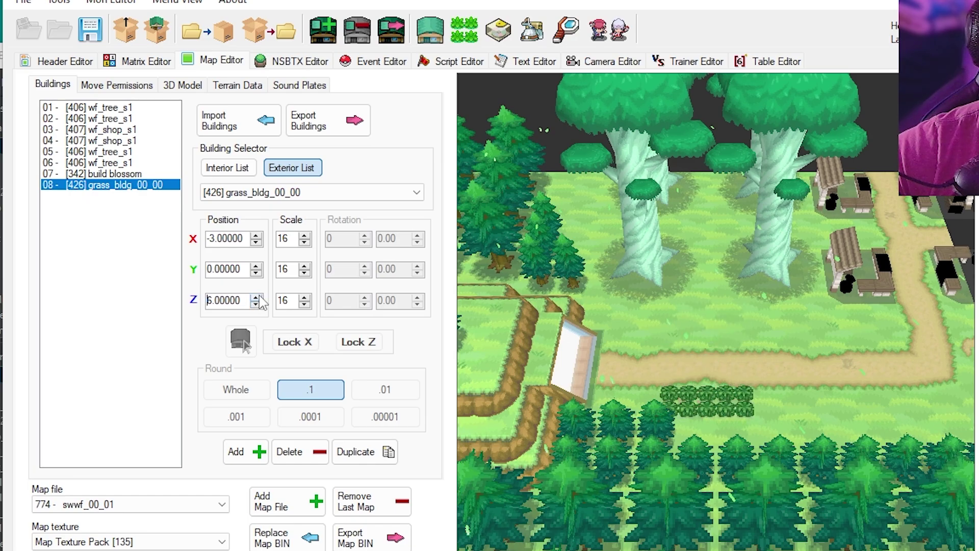
pyautogui.click(256, 236)
pyautogui.click(257, 236)
pyautogui.click(256, 236)
pyautogui.click(256, 236)
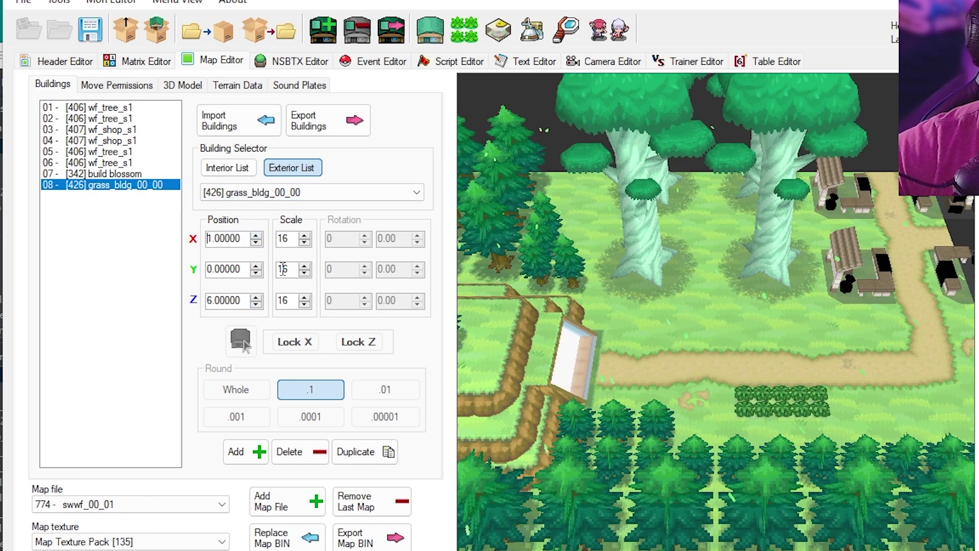
pyautogui.click(257, 297)
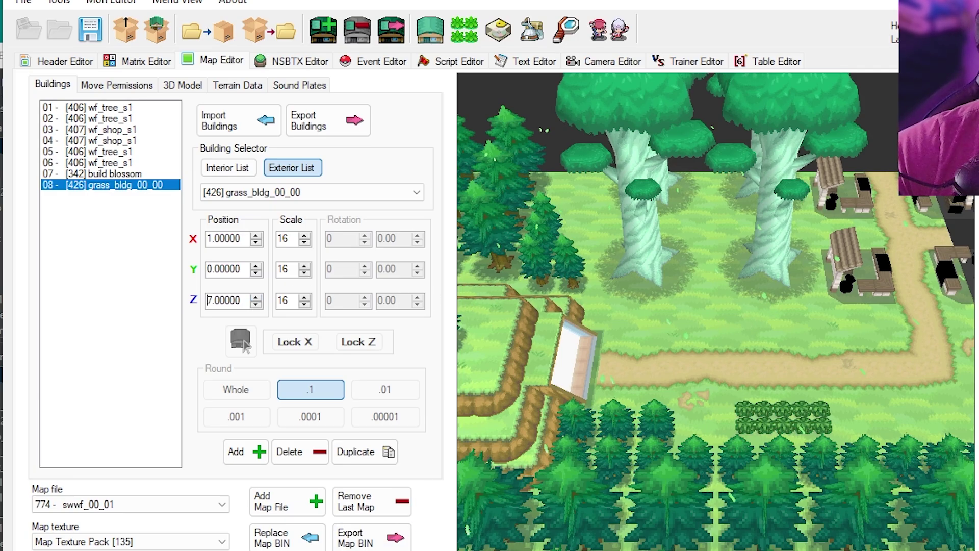
# Step: Save map 774's BIN and write the ROM over testingIridiaMines.nds
pyautogui.click(243, 343)
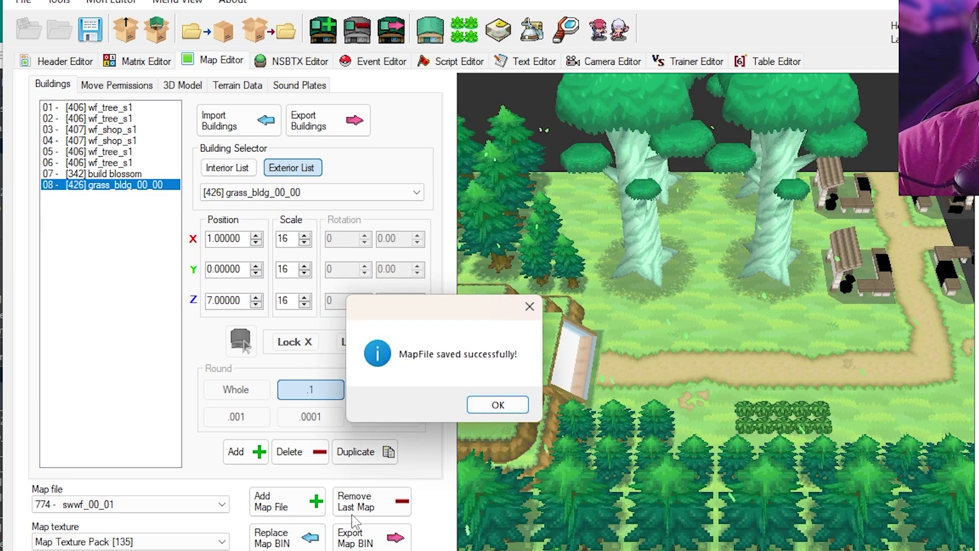
pyautogui.click(495, 404)
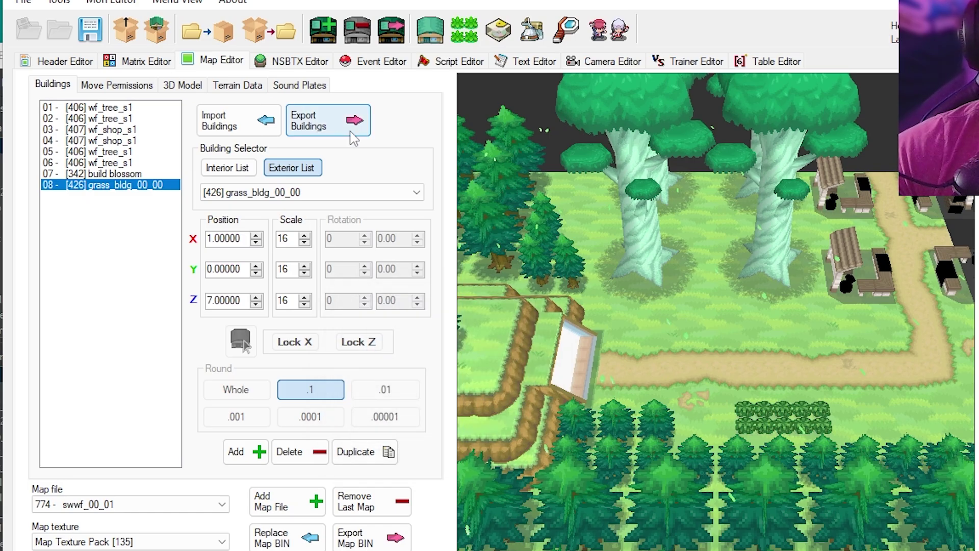
pyautogui.click(90, 34)
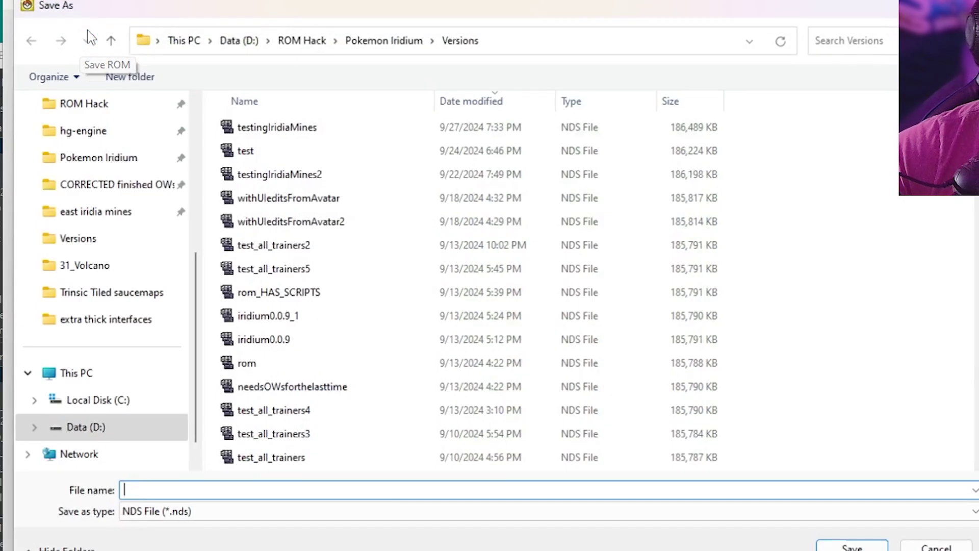
pyautogui.click(268, 125)
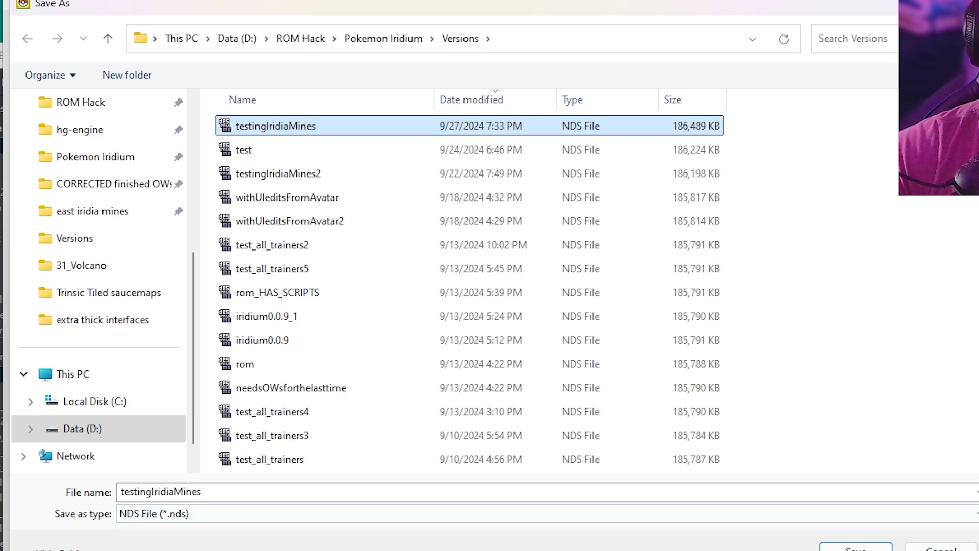
pyautogui.click(856, 547)
pyautogui.click(475, 343)
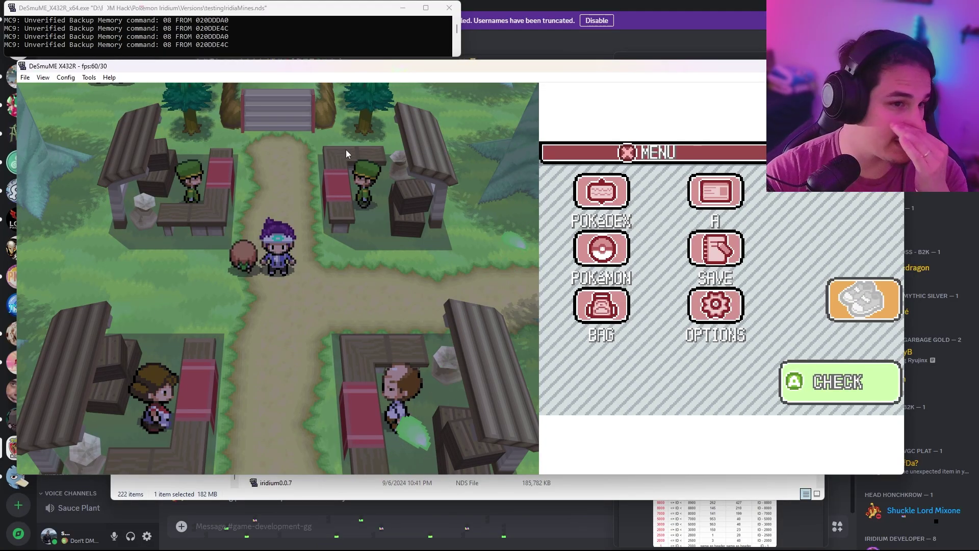
# Step: Walk the player south into the new grass patch, then west, east and north through it
pyautogui.press('Down')
pyautogui.press('Down')
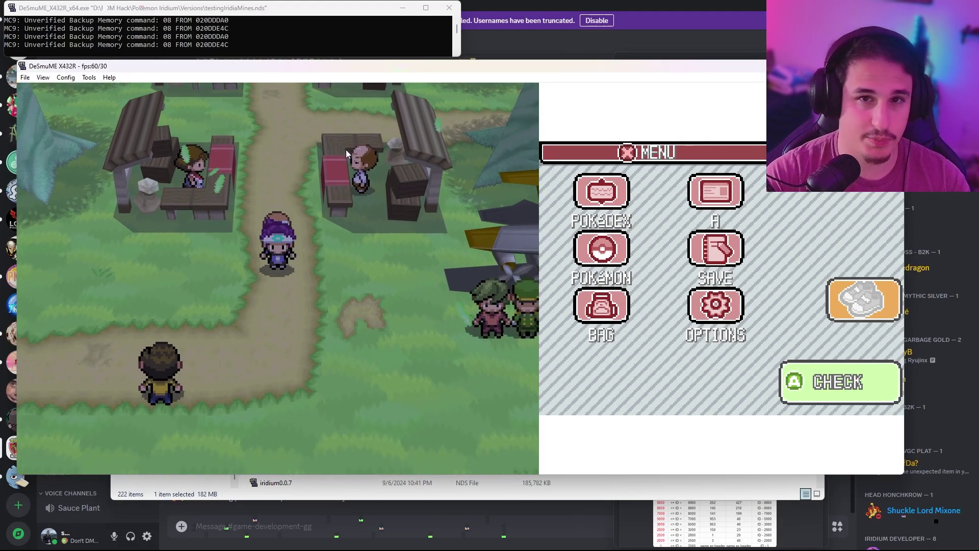
pyautogui.press('Left')
pyautogui.press('Down')
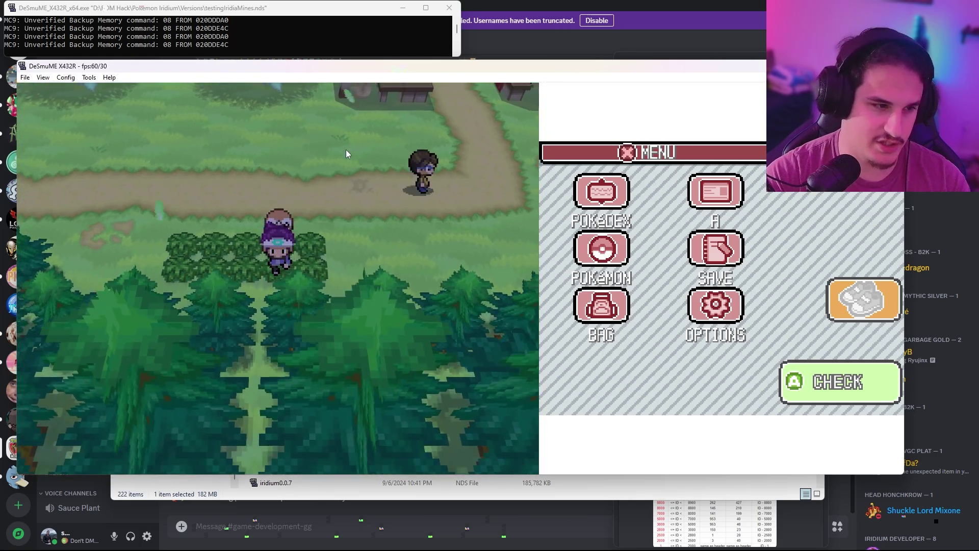
pyautogui.press('Right')
pyautogui.press('Left')
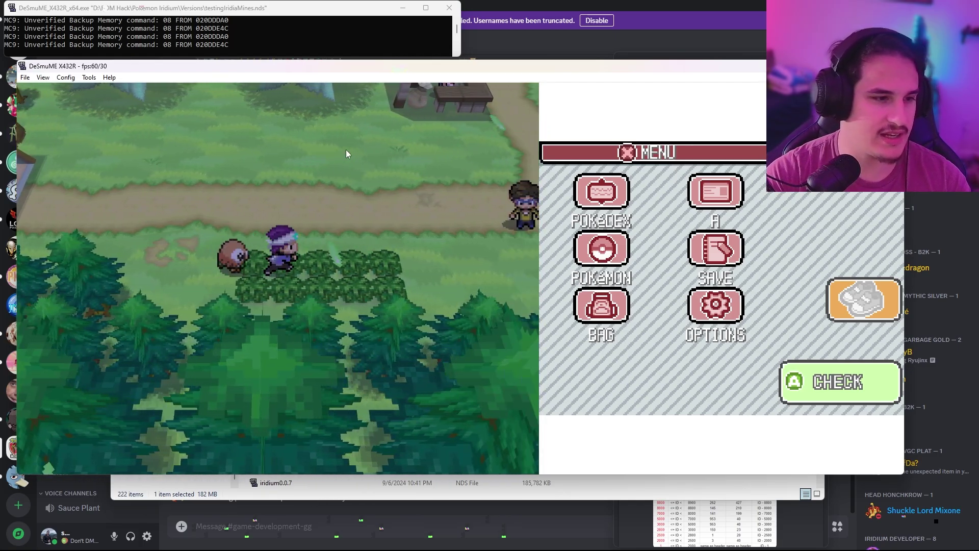
pyautogui.press('Right')
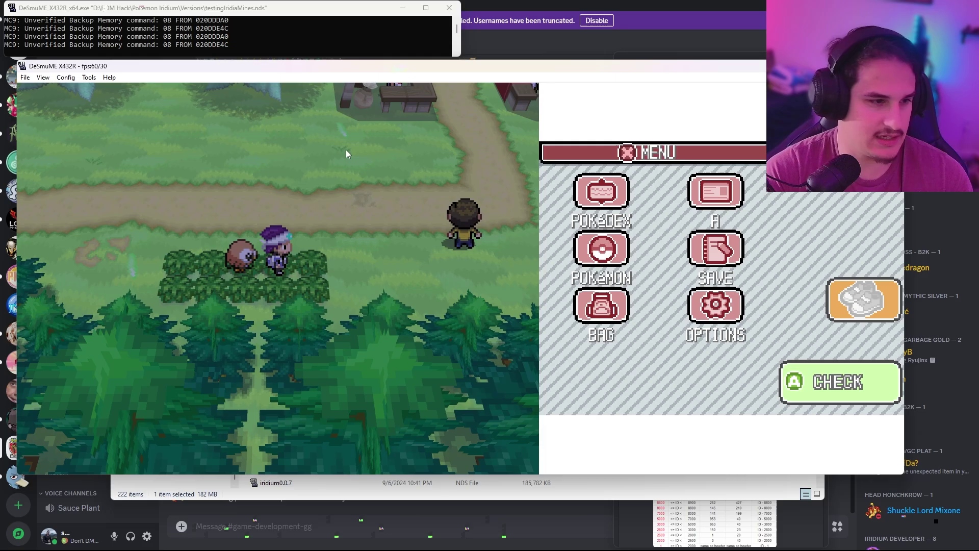
pyautogui.press('Right')
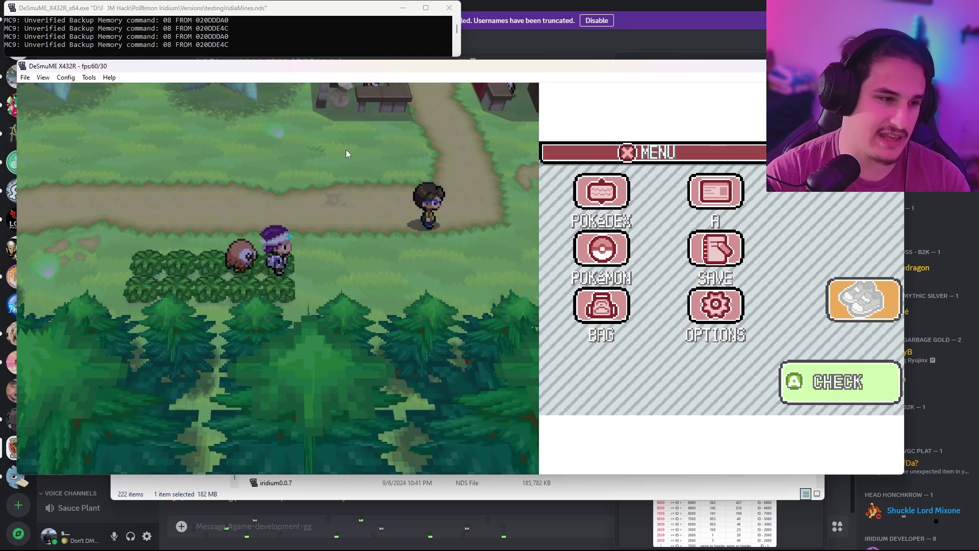
pyautogui.press('Right')
pyautogui.press('Up')
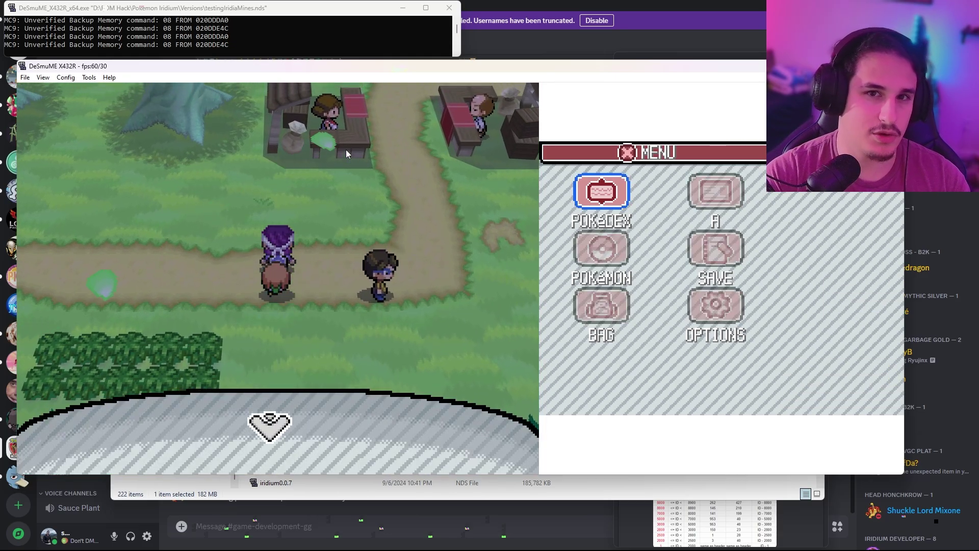
# Step: Save the game in DeSmuME, overwriting the existing save file
pyautogui.press('x')
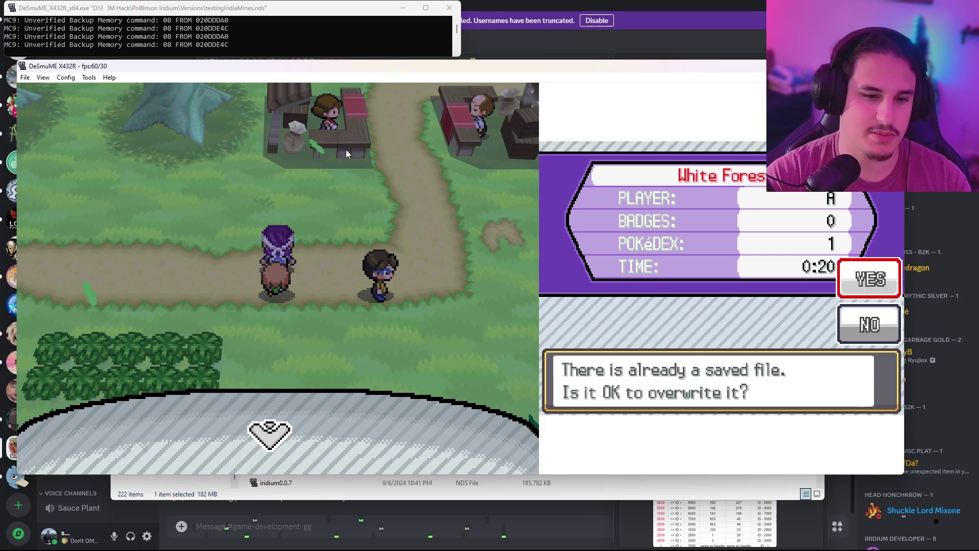
pyautogui.press('x')
pyautogui.press('Tab')
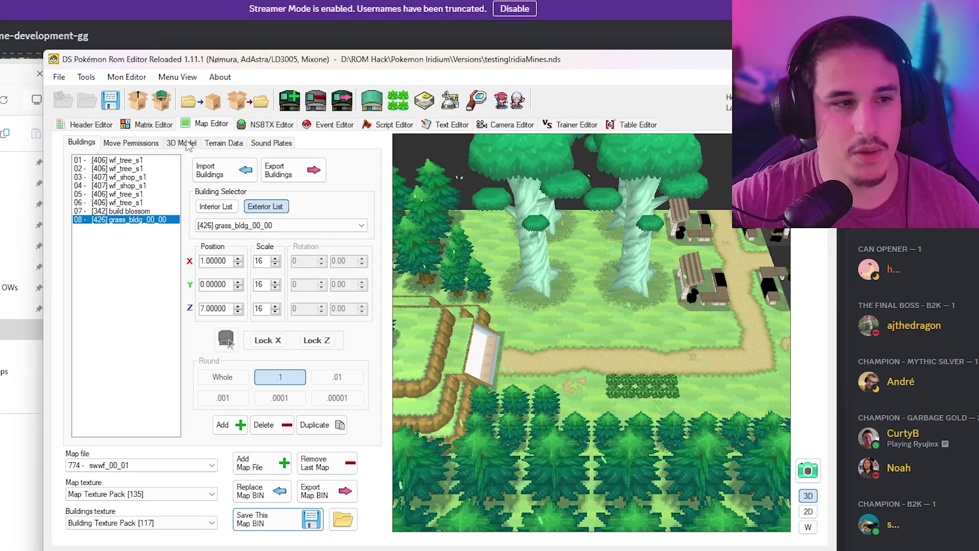
# Step: Paint the grass patch's move permissions with tile type [02] Tall Grass (Wild)
pyautogui.click(132, 143)
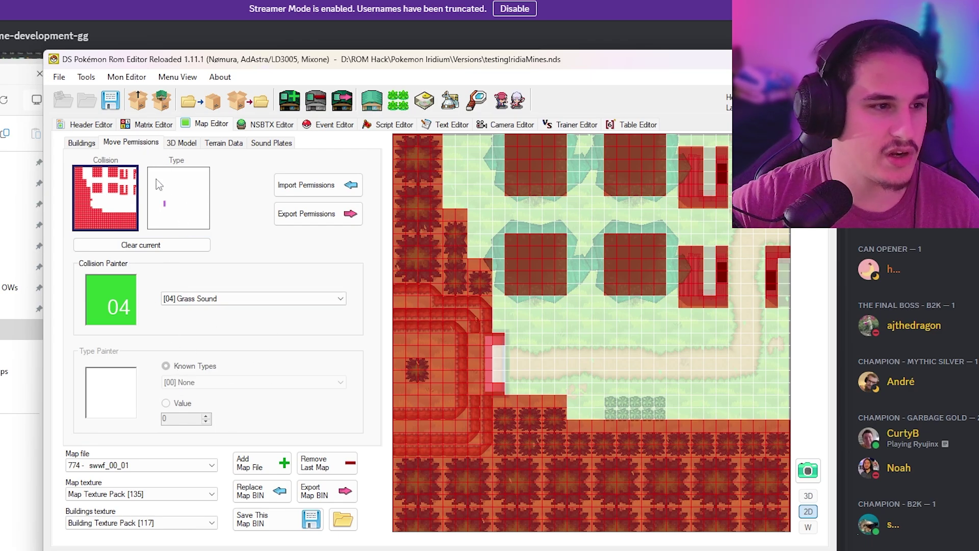
pyautogui.click(170, 193)
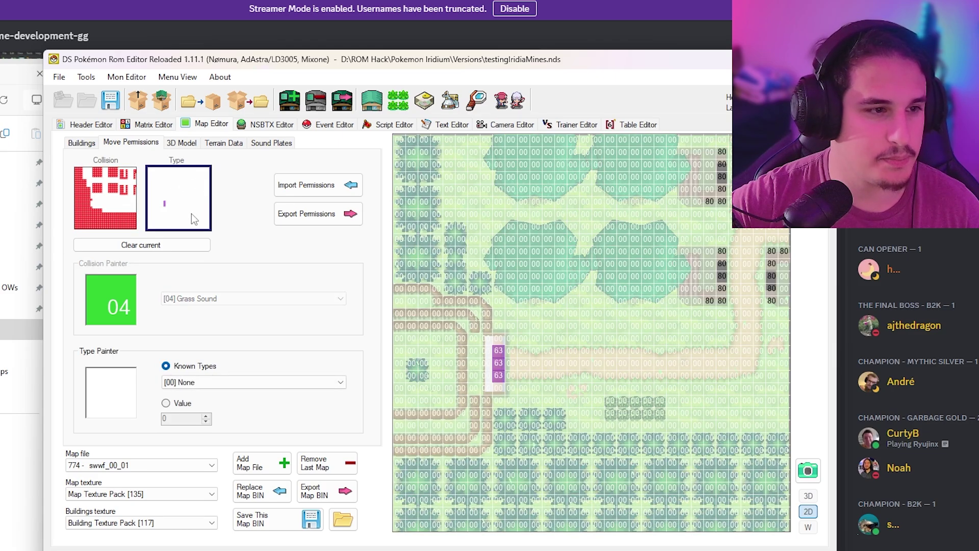
pyautogui.click(189, 385)
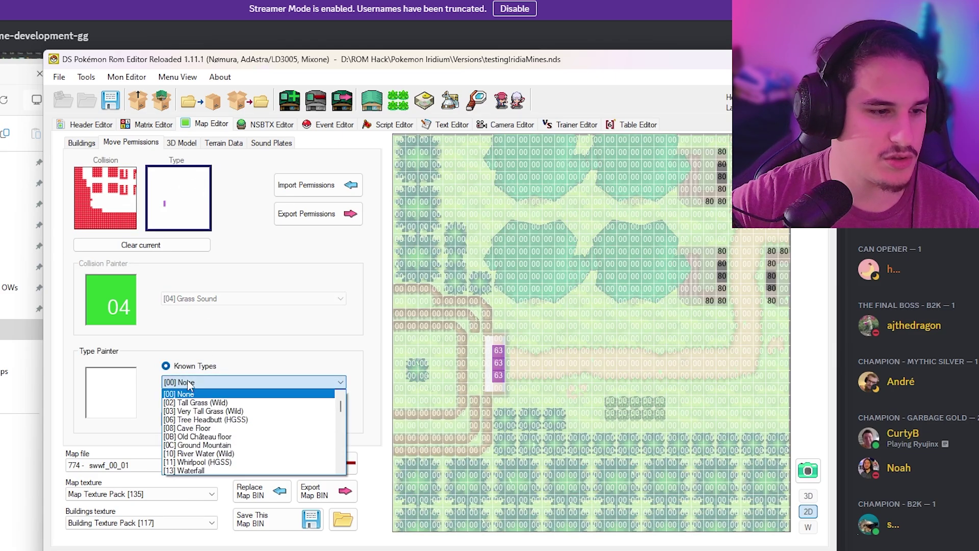
pyautogui.click(205, 403)
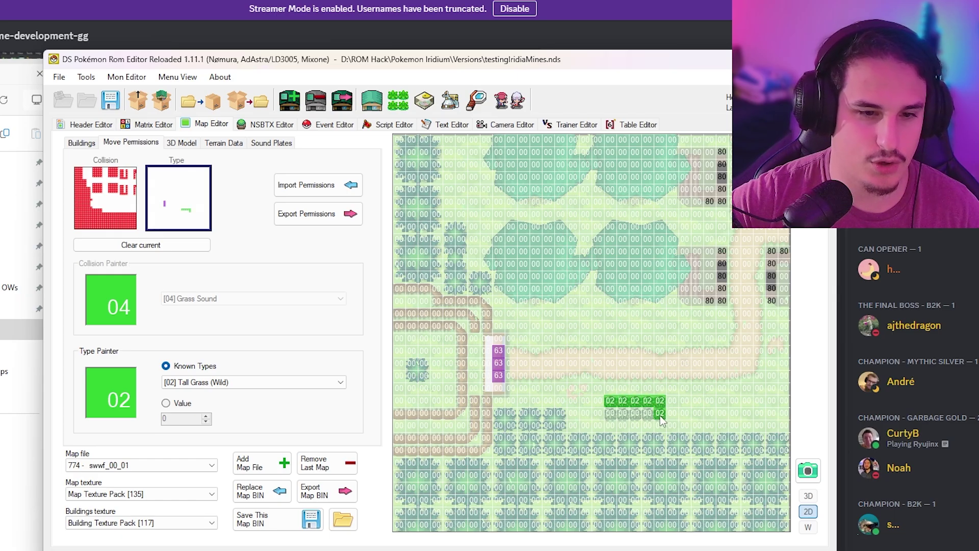
# Step: Save the map BIN and overwrite testingIridiaMines with the updated ROM
pyautogui.click(275, 523)
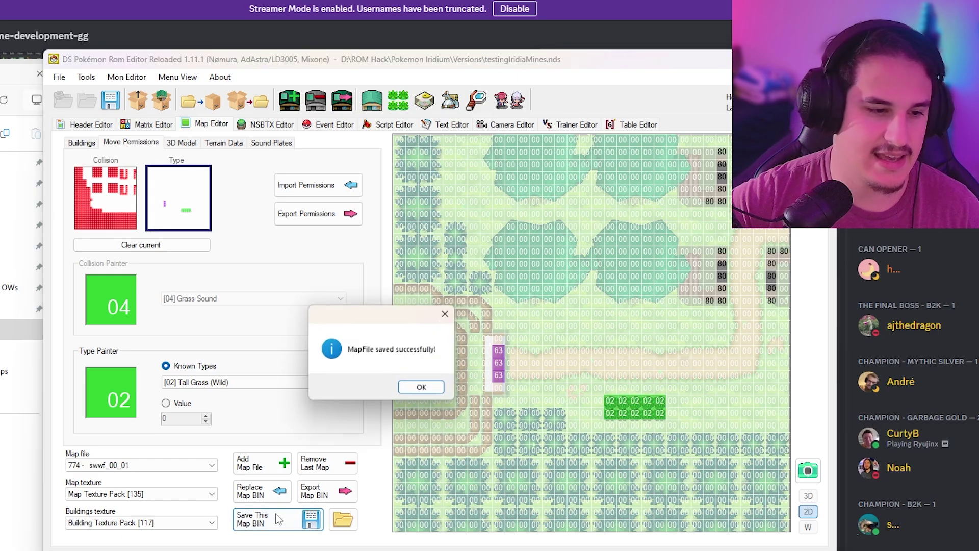
pyautogui.click(430, 388)
pyautogui.click(110, 102)
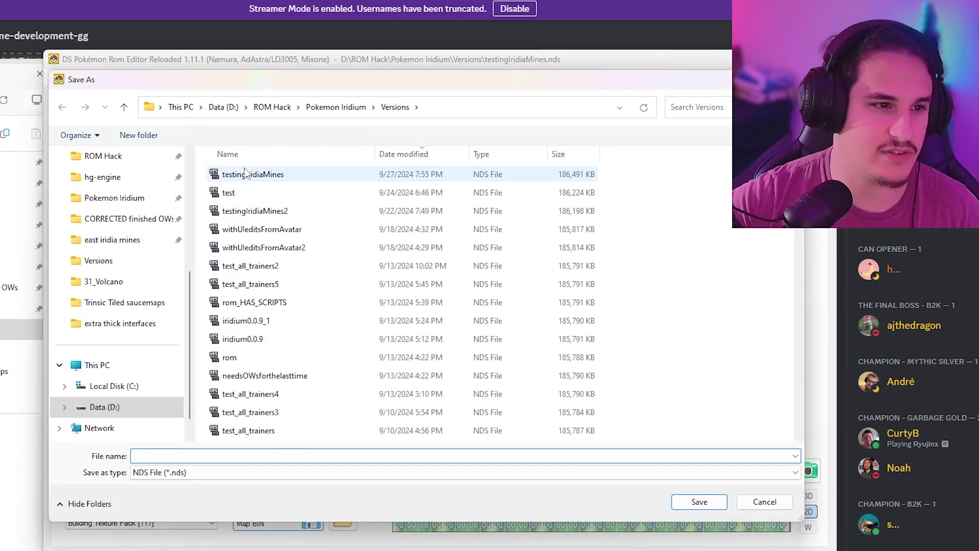
pyautogui.click(240, 174)
pyautogui.click(695, 504)
pyautogui.click(408, 343)
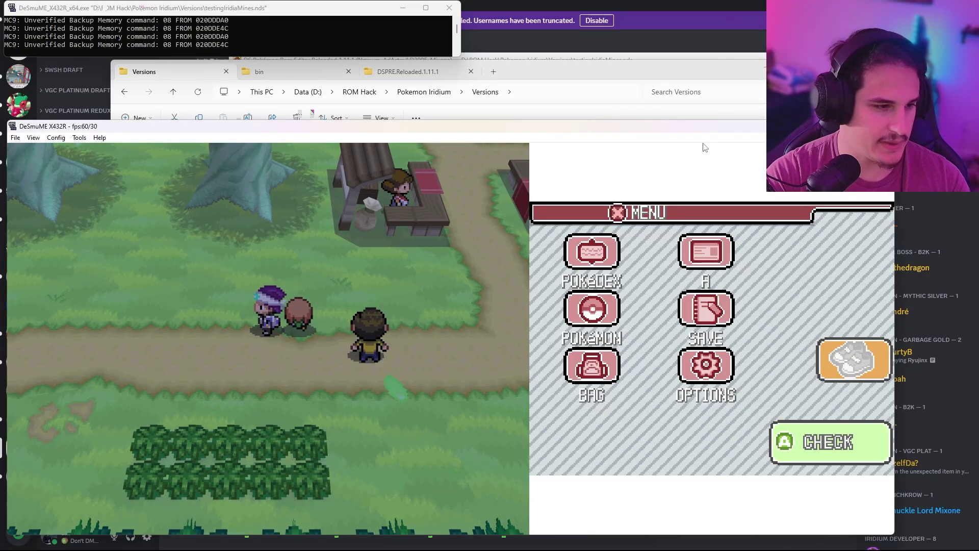
# Step: Walk south and west through the tall grass until a wild level 3 Seedot appears
pyautogui.press('Down')
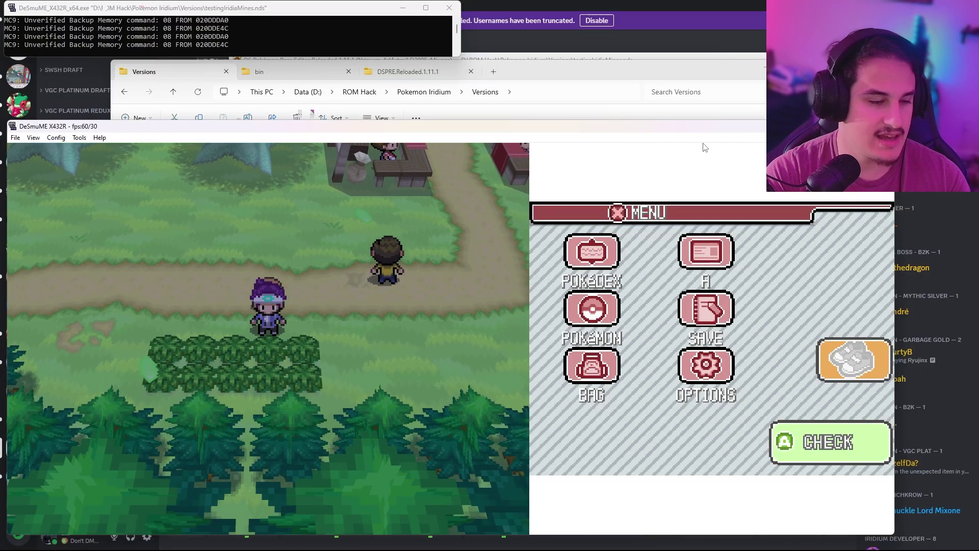
pyautogui.press('Down')
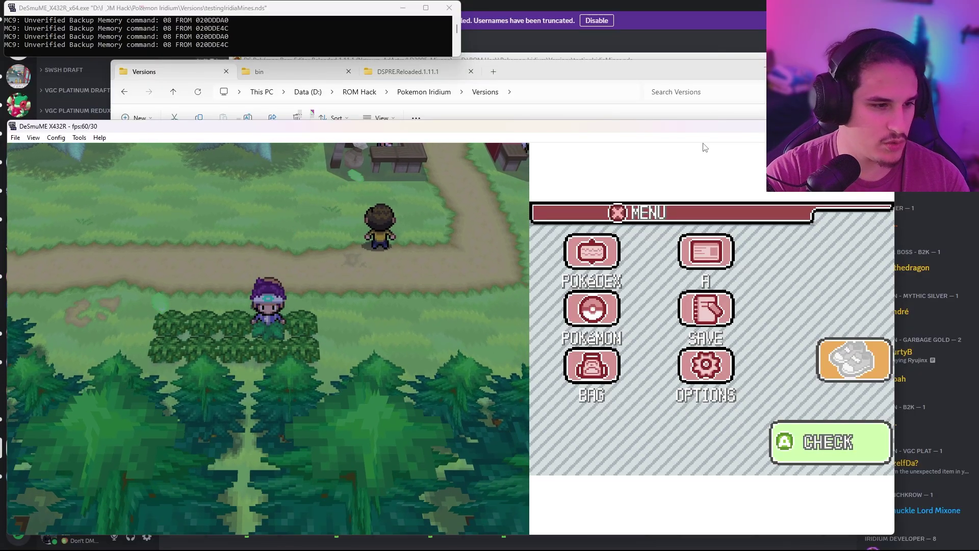
pyautogui.press('Left')
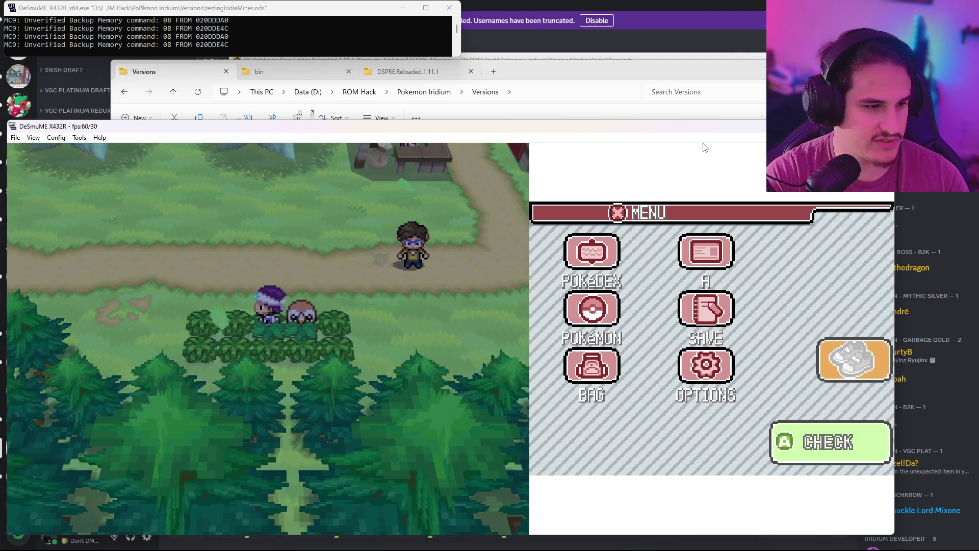
pyautogui.press('Left')
pyautogui.press('Left')
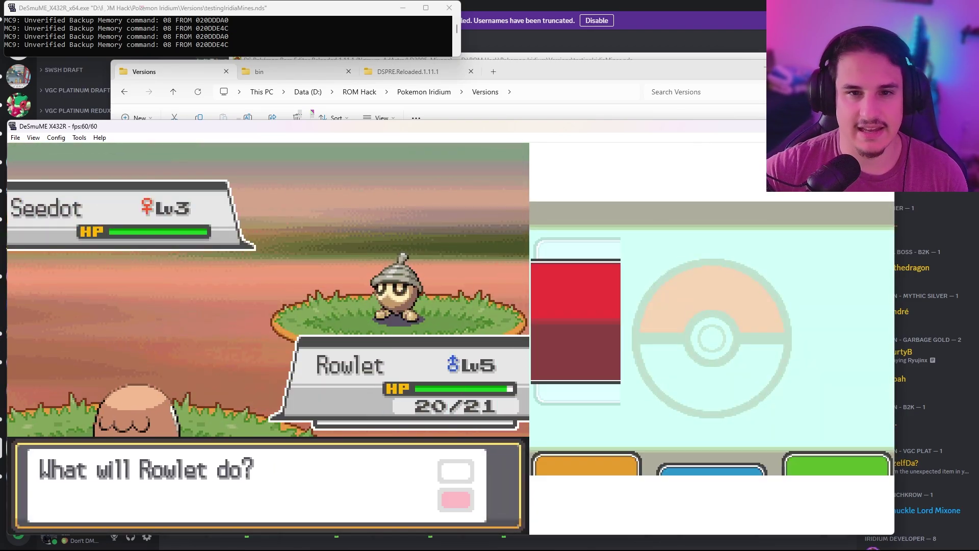
# Step: Pause DeSmuME at the battle command menu during the wild Seedot encounter
pyautogui.press('Pause')
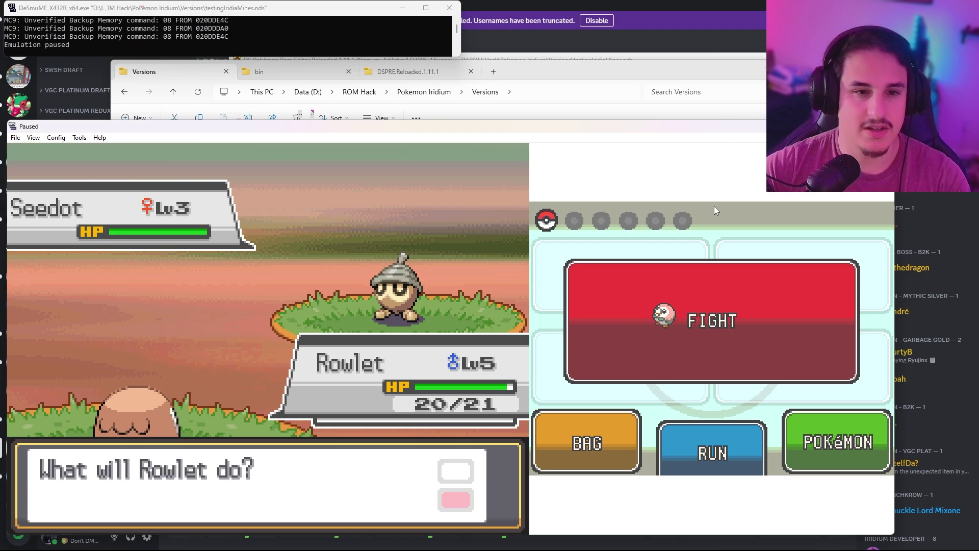